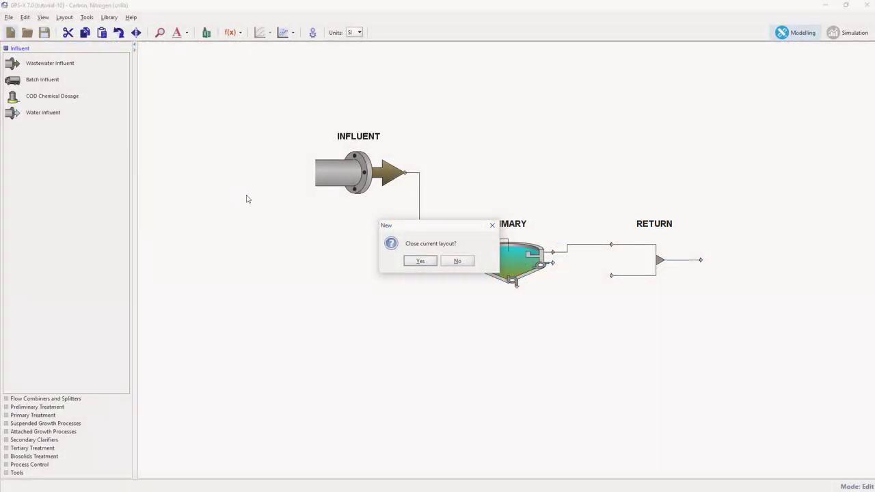
Discard the old layout and save the new empty layout as tutorial11.
click(407, 262)
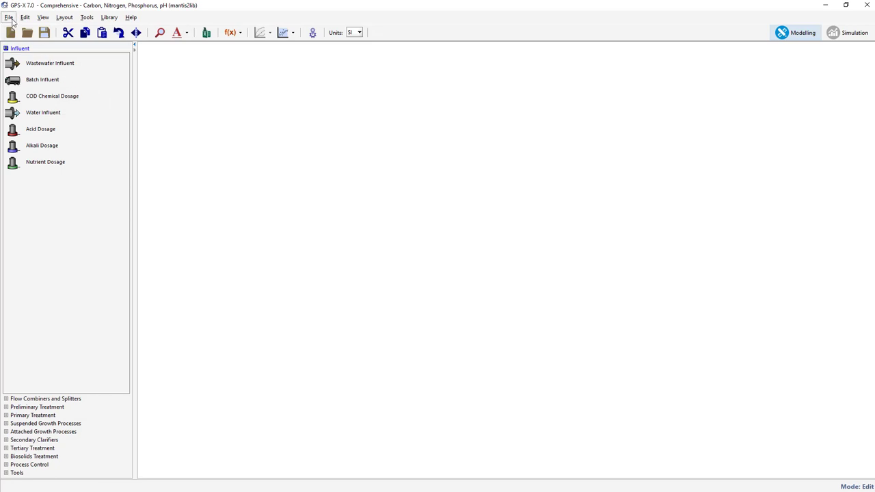
click(9, 17)
click(27, 90)
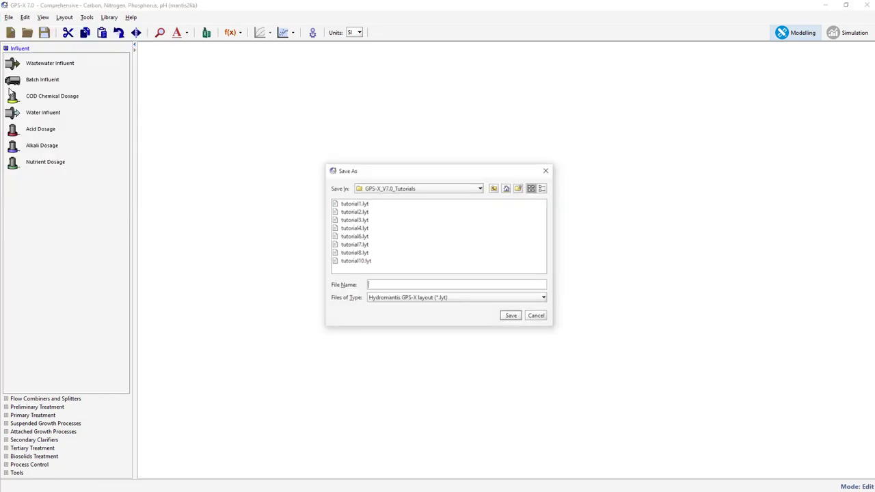
text(tutorial11)
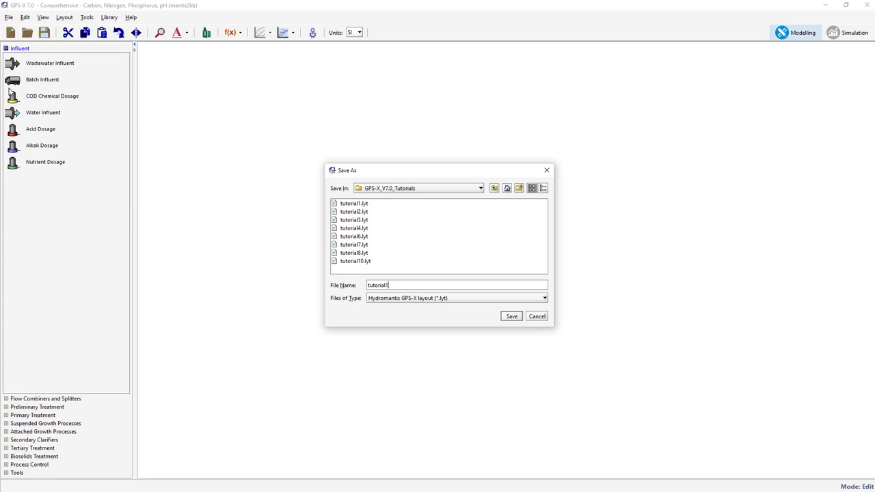
key(Return)
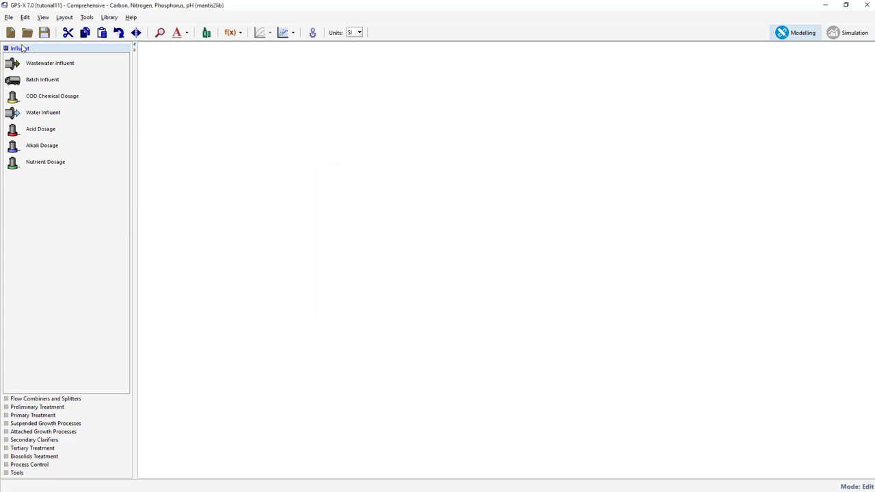
Turn on the canvas grid and keep mantis2lib as the active model library.
click(42, 17)
click(52, 80)
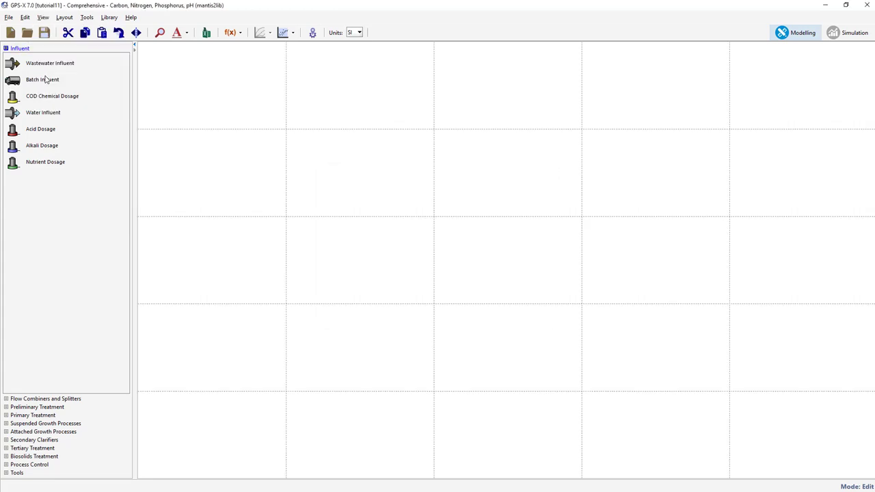
click(108, 17)
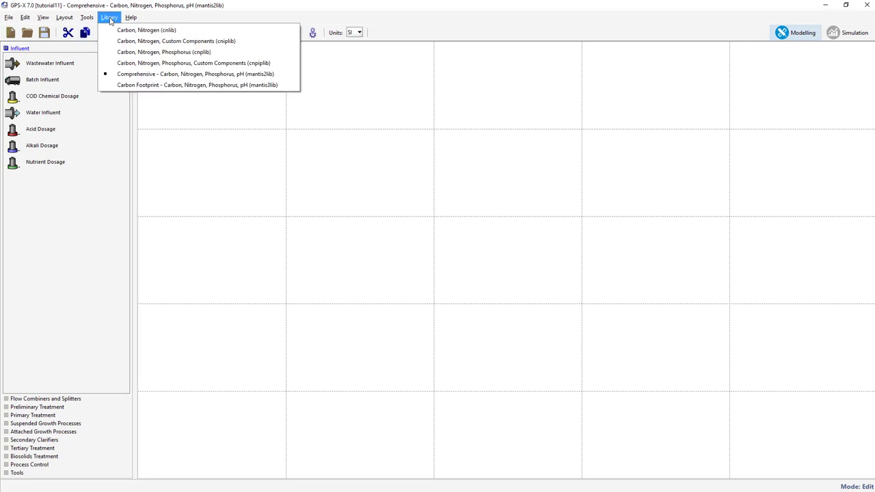
click(108, 73)
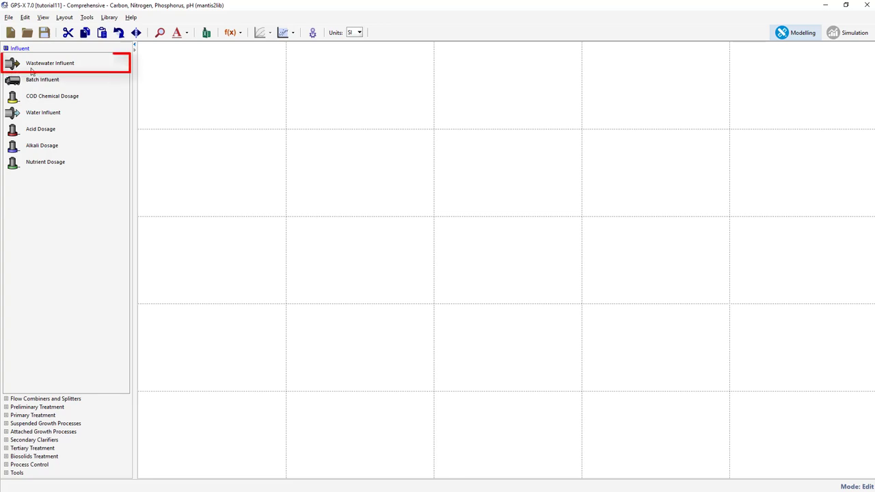
Place a wastewater influent, a completely-mixed tank and a rectangular secondary clarifier on the canvas.
drag(41, 63, 350, 176)
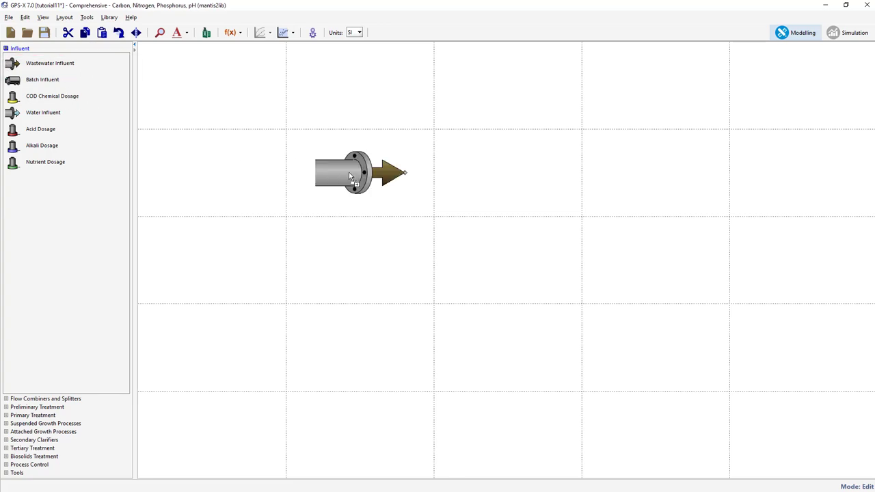
click(94, 423)
drag(13, 96, 505, 255)
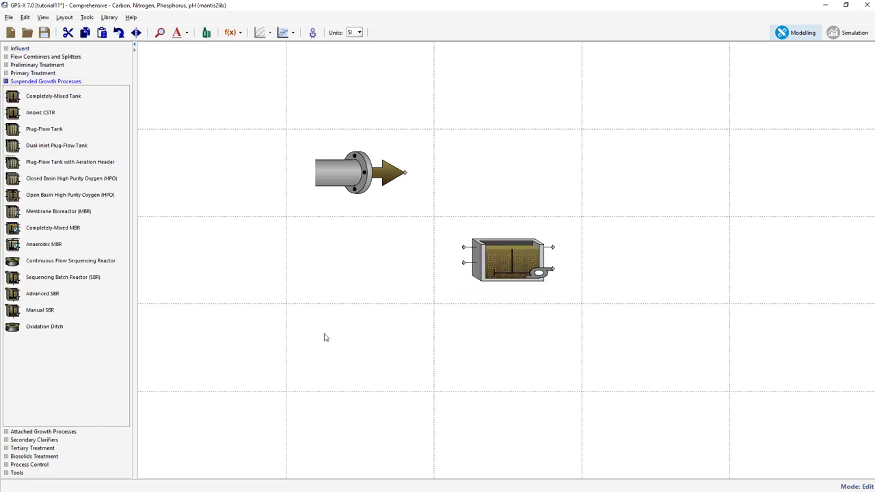
click(114, 441)
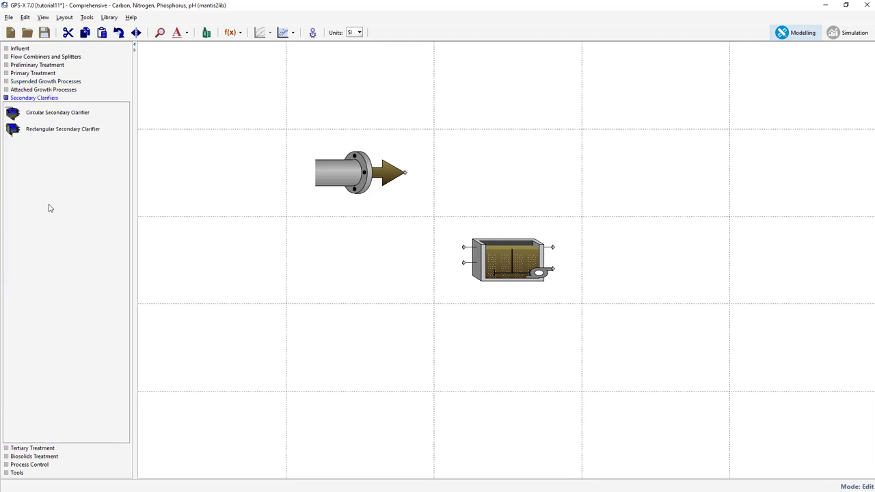
drag(15, 128, 673, 270)
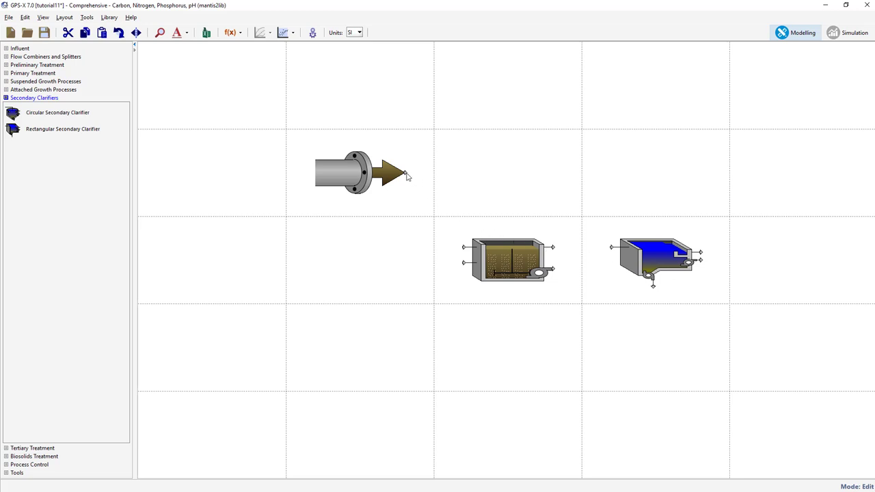
Connect influent to tank, tank to clarifier, and the clarifier underflow back to the tank.
drag(410, 172, 465, 247)
drag(557, 247, 611, 248)
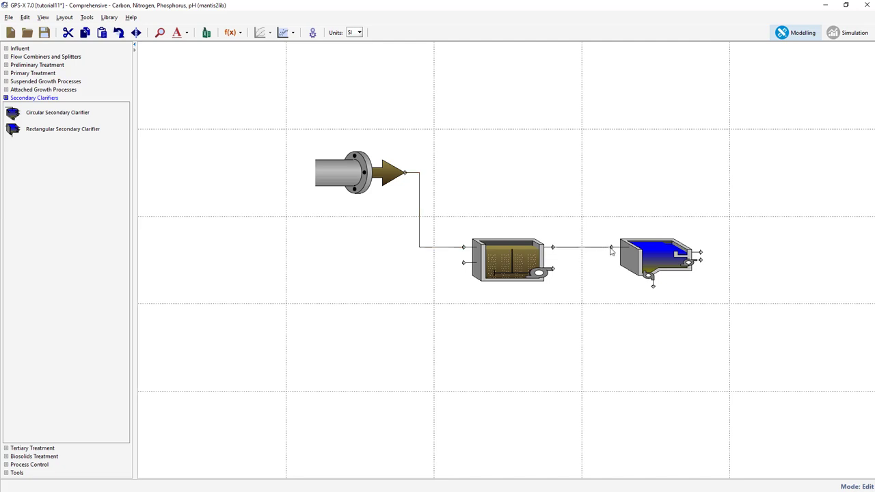
drag(653, 287, 462, 266)
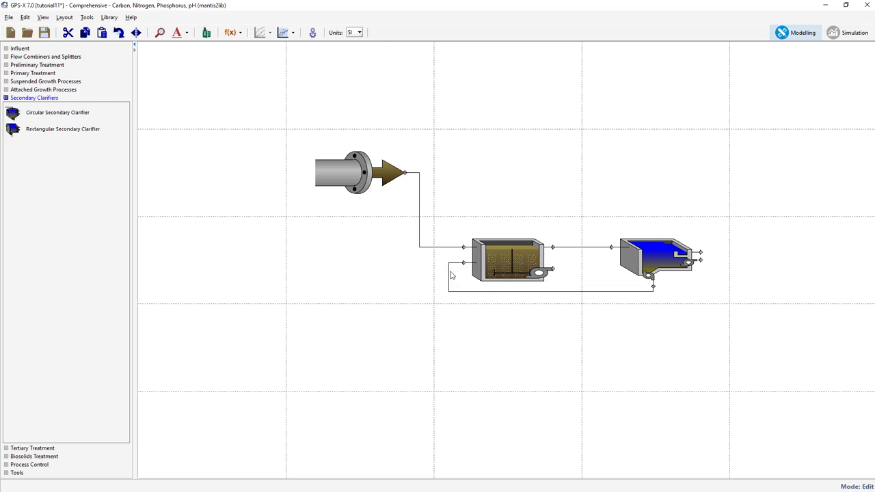
Show stream labels, then label the influent unit Influent with stream name wwinf.
click(177, 33)
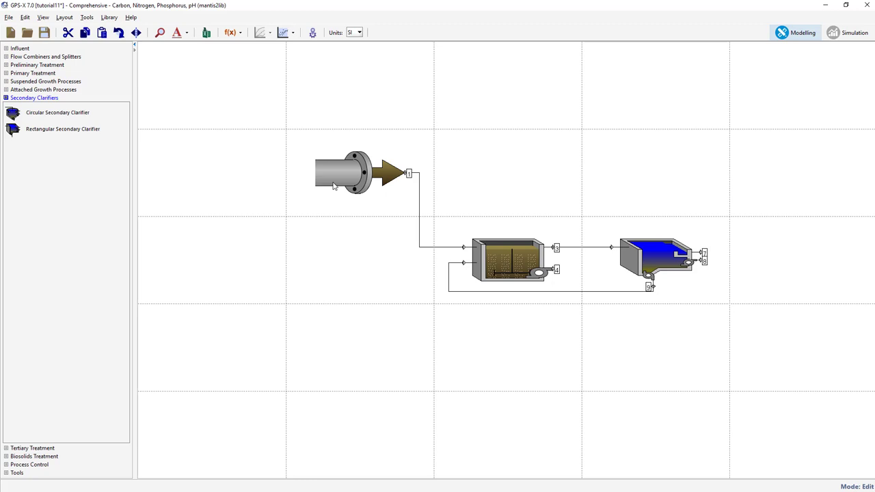
right_click(343, 173)
click(350, 265)
text(Influent)
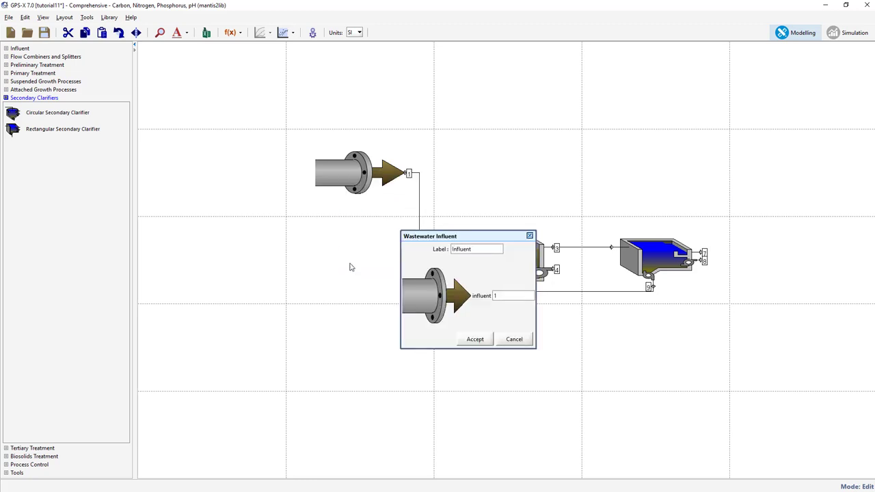
key(Tab)
text(wwinf)
click(464, 341)
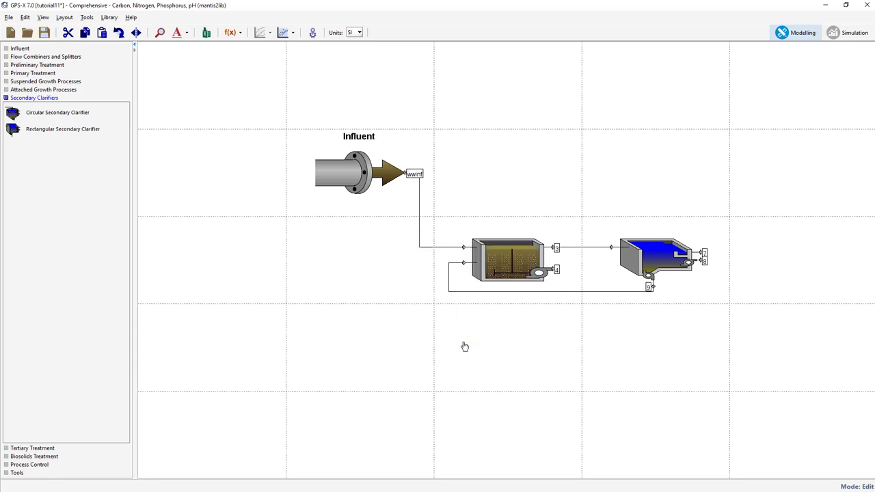
Label the tank CSTR and name its outgoing streams.
right_click(500, 262)
click(530, 354)
text(CSTR)
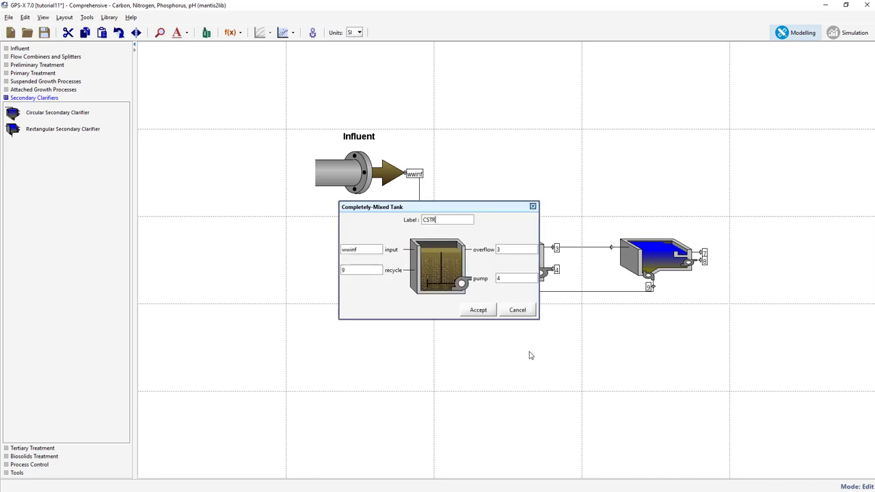
key(Tab)
key(Tab)
text(ml)
text(ra)
text(pmp)
click(478, 310)
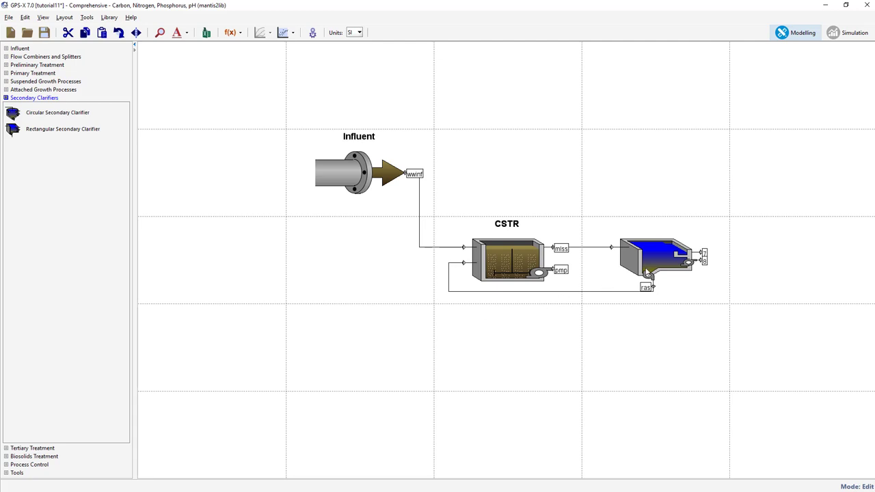
Label the clarifier Final Clarifier with effluent stream fe and pumped stream was.
right_click(656, 255)
click(673, 344)
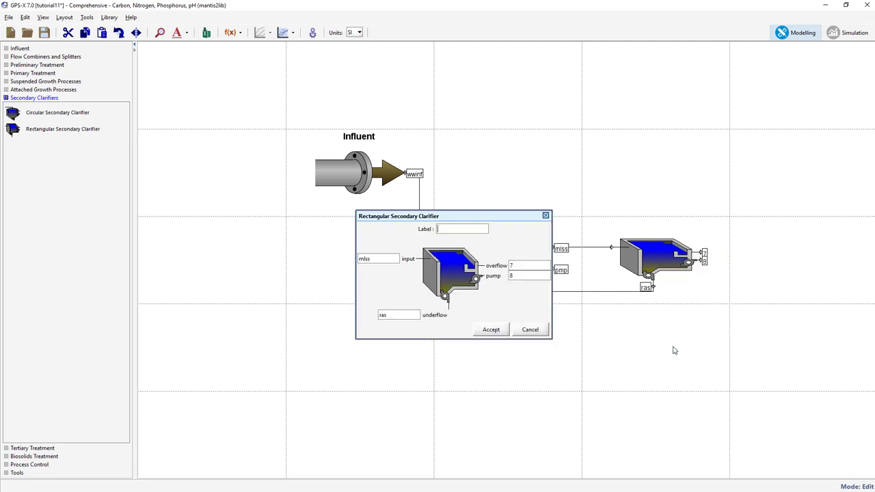
text(Final Clarifier)
key(Tab)
key(Tab)
text(fe)
key(Tab)
text(was)
click(507, 332)
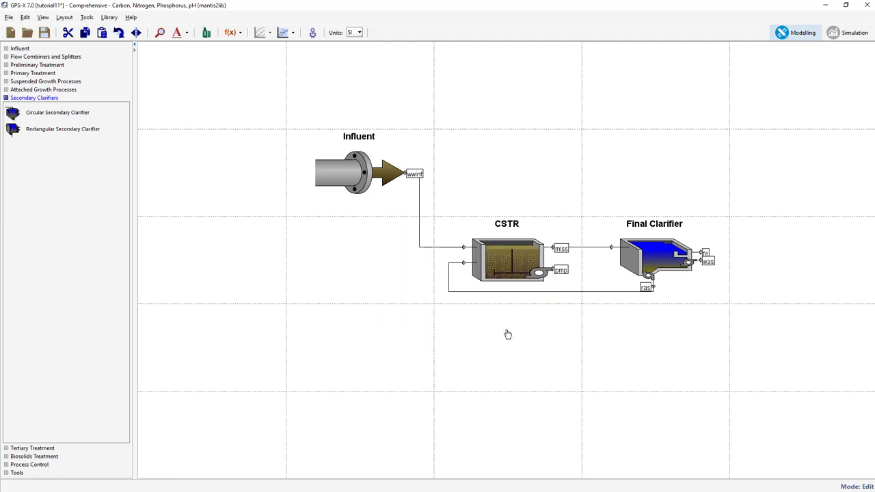
Set the Influent unit to the codstates model.
right_click(345, 175)
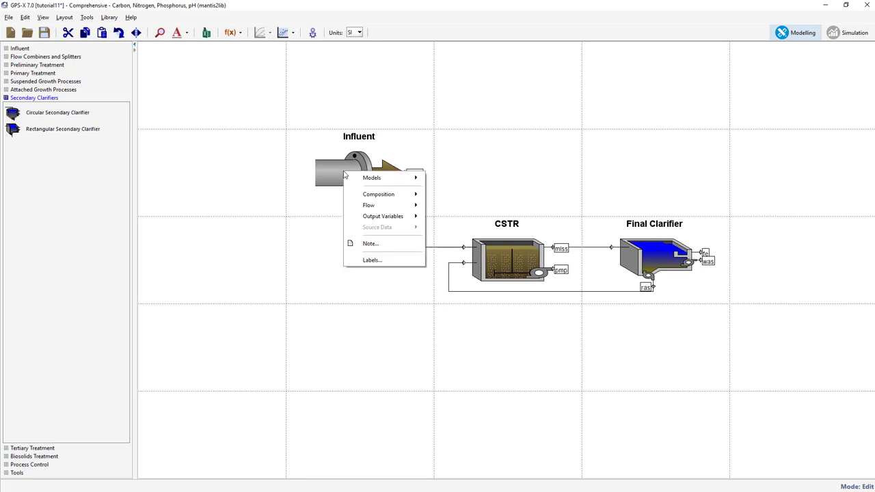
mouse_move(362, 179)
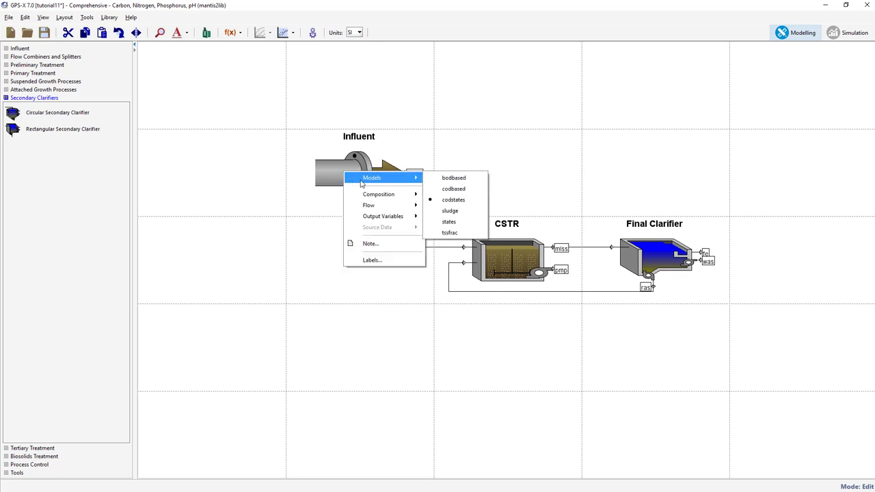
click(442, 204)
Set the CSTR to the mantis2 model.
right_click(497, 270)
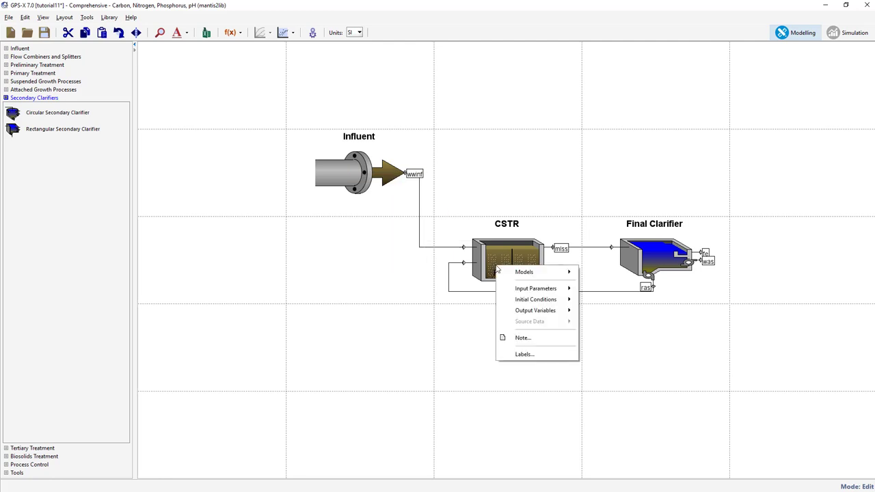
mouse_move(499, 272)
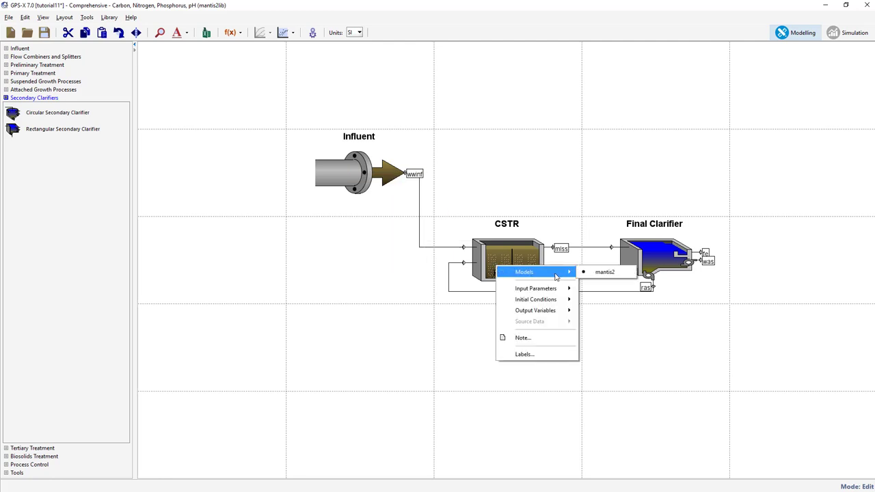
click(591, 273)
Keep the Final Clarifier on the simple1d model.
right_click(652, 257)
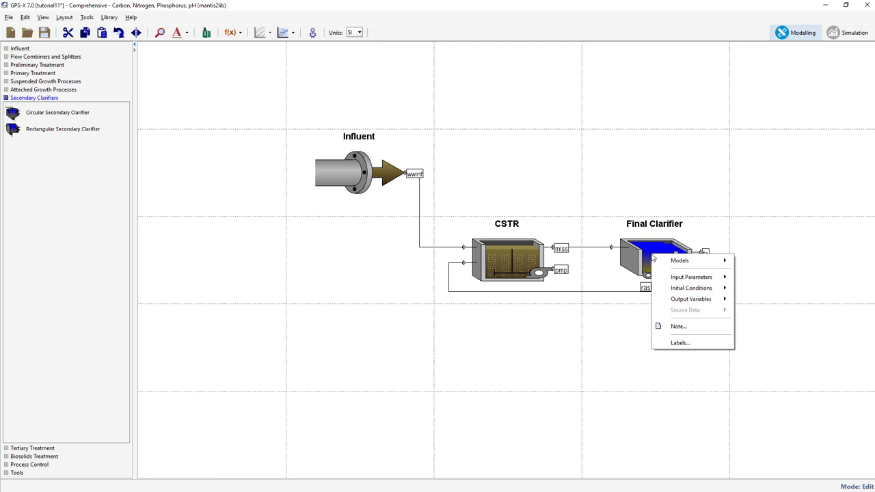
mouse_move(666, 261)
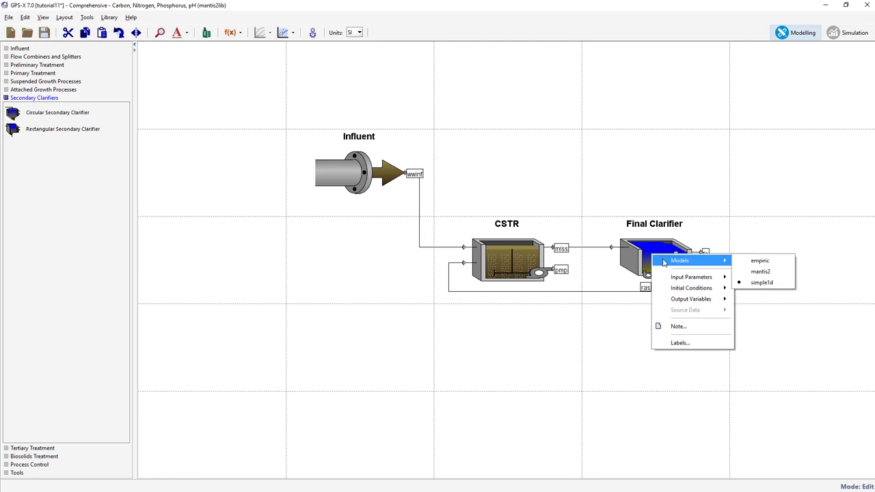
click(762, 282)
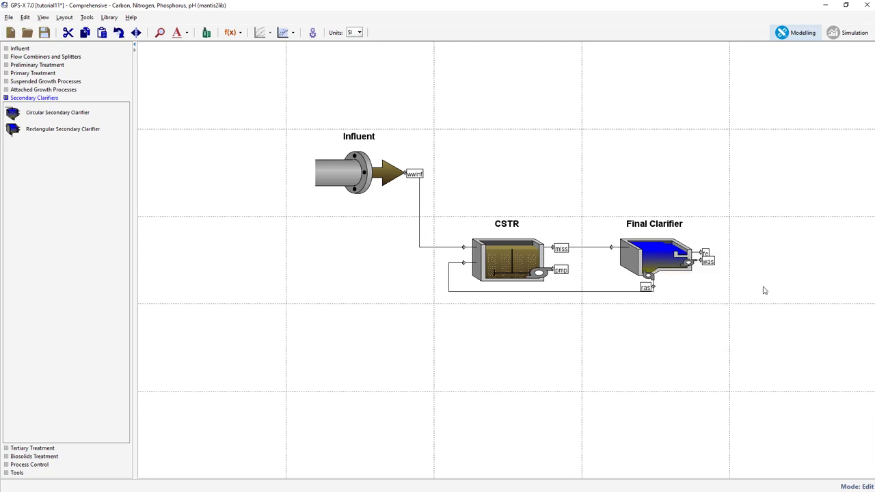
Change the plant-wide liquid temperature from 20.0 to 10 C.
click(312, 33)
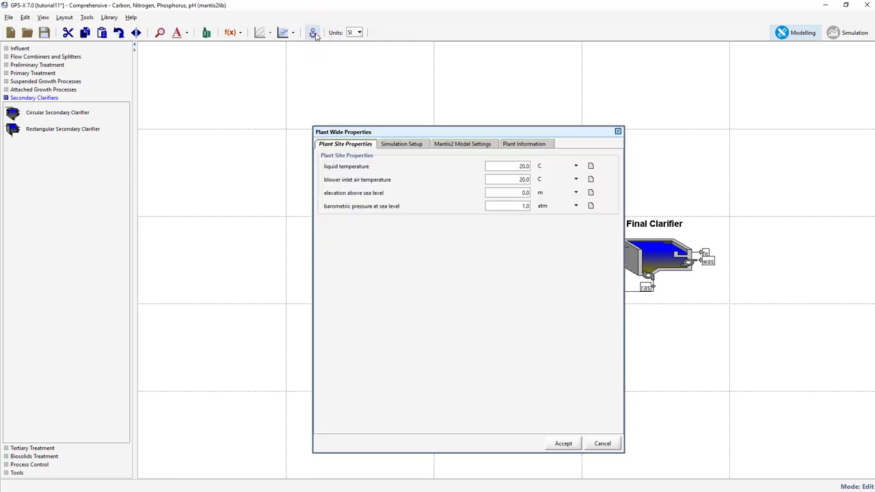
double_click(514, 166)
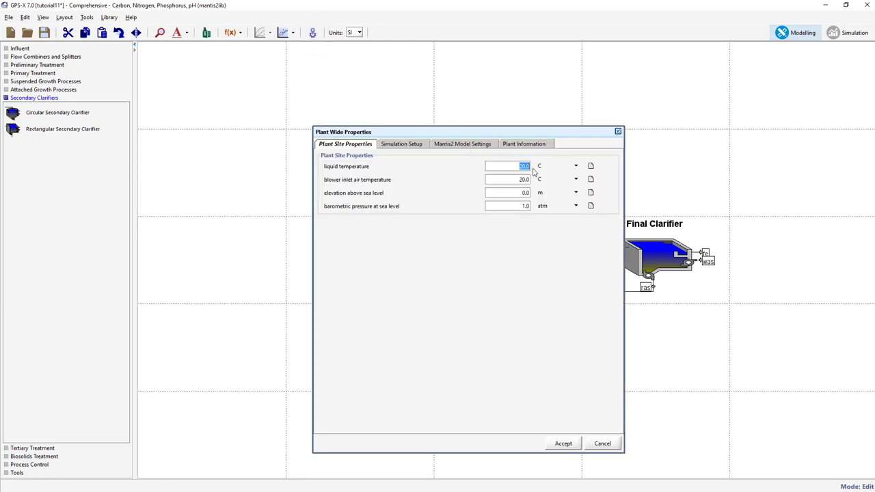
text(10)
click(557, 446)
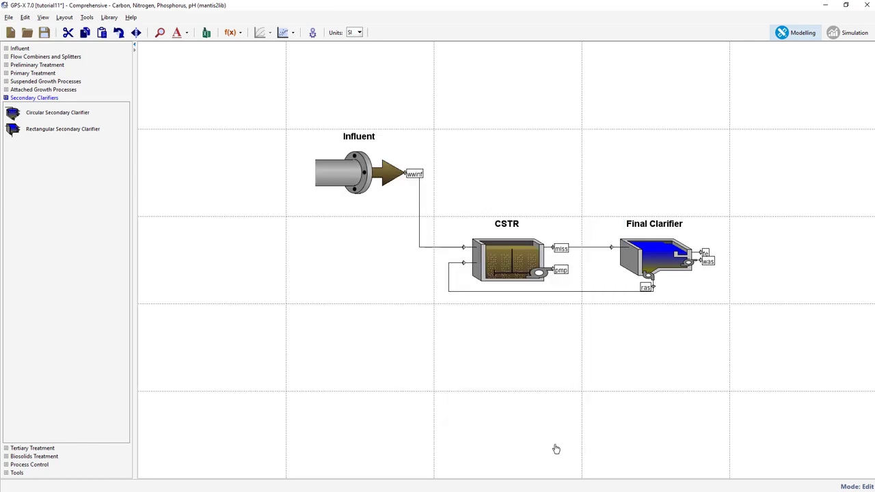
Set the CSTR's oxygen transfer to Entering Airflow with an air flow of 15000 m3/d.
right_click(515, 267)
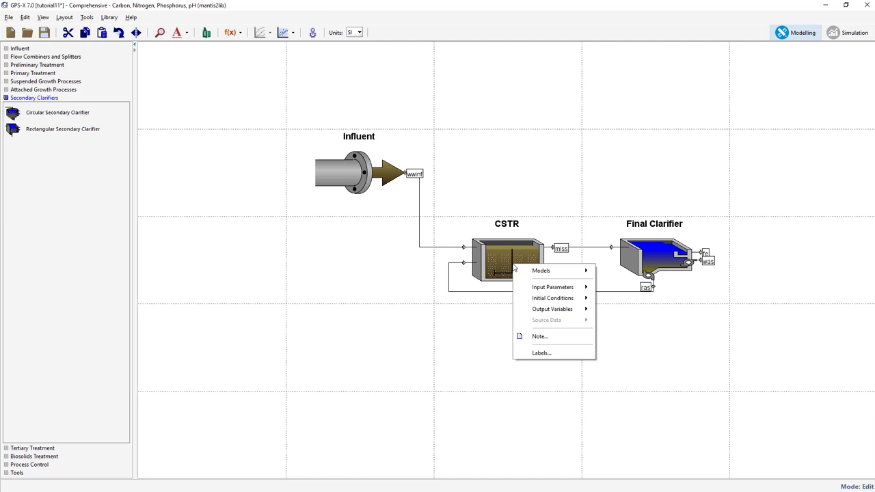
mouse_move(577, 292)
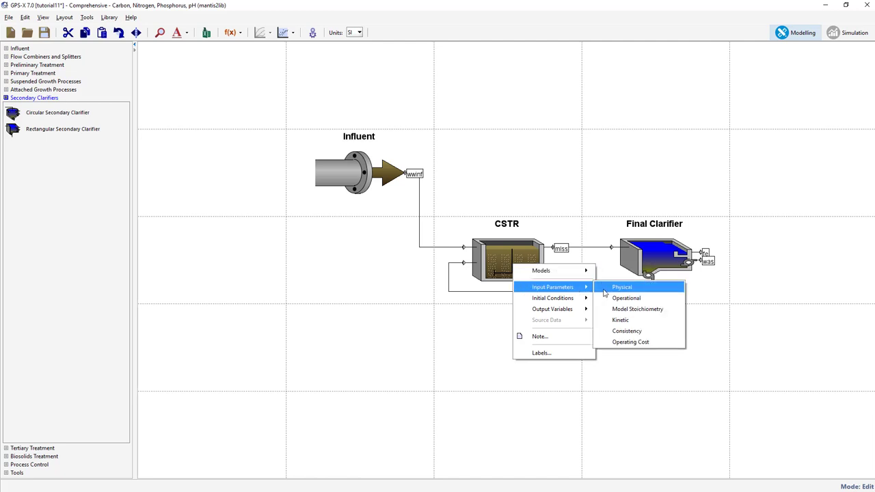
click(604, 298)
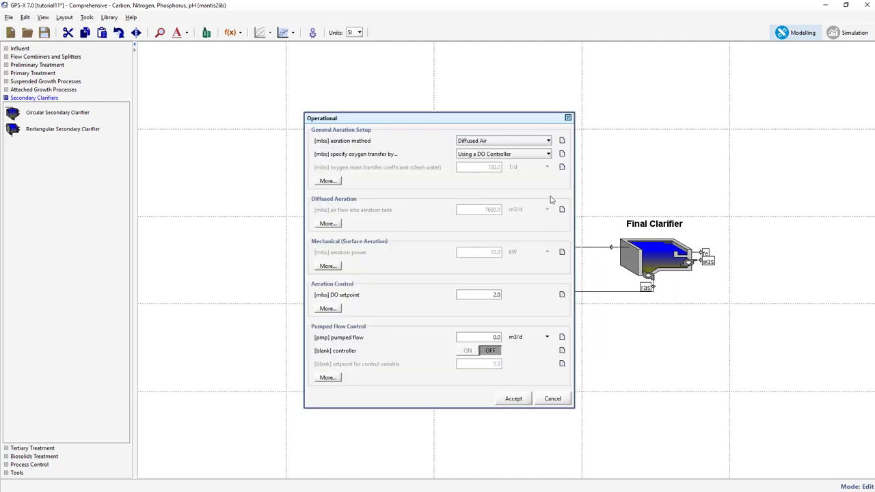
click(547, 154)
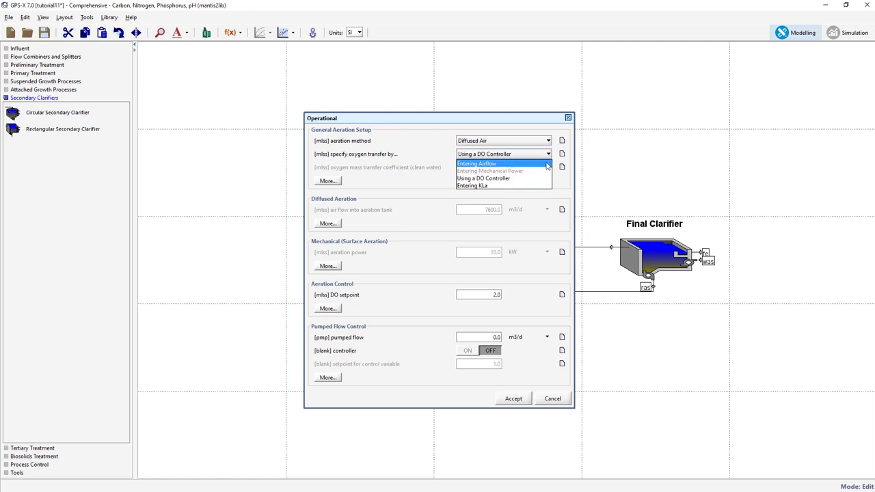
click(546, 164)
drag(481, 209, 506, 210)
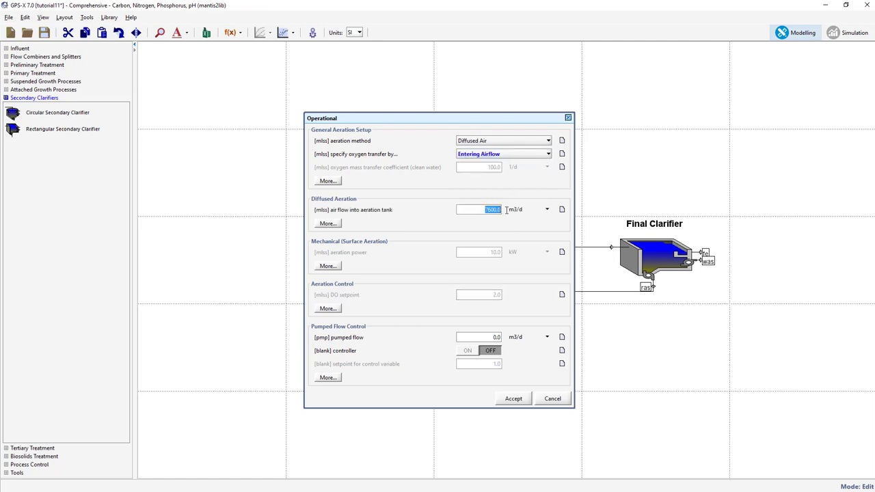
text(15000)
key(Return)
click(509, 398)
Change the Final Clarifier's was pumped flow from 40.0 to 70.0 m3/d.
right_click(656, 258)
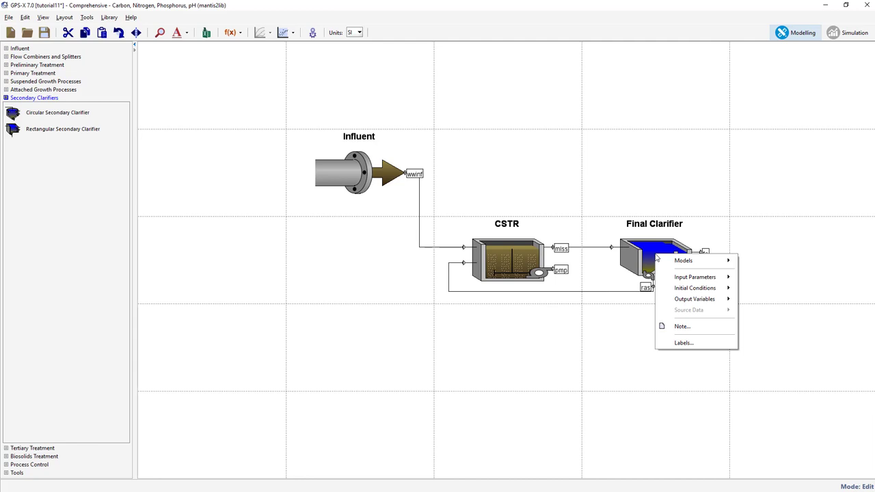
mouse_move(694, 277)
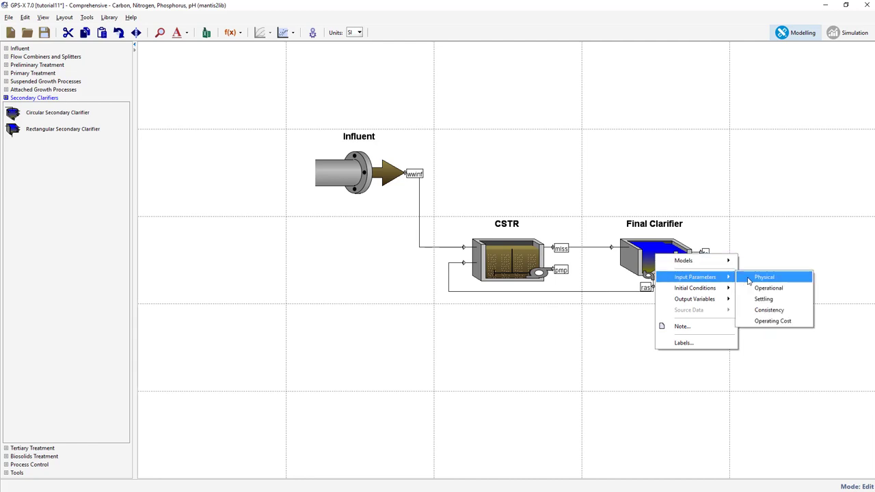
click(755, 290)
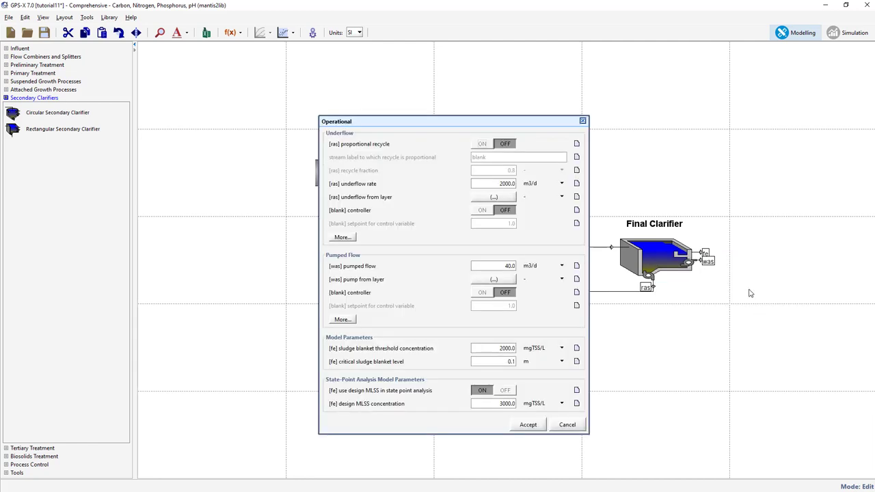
double_click(509, 265)
text(70.0)
click(528, 425)
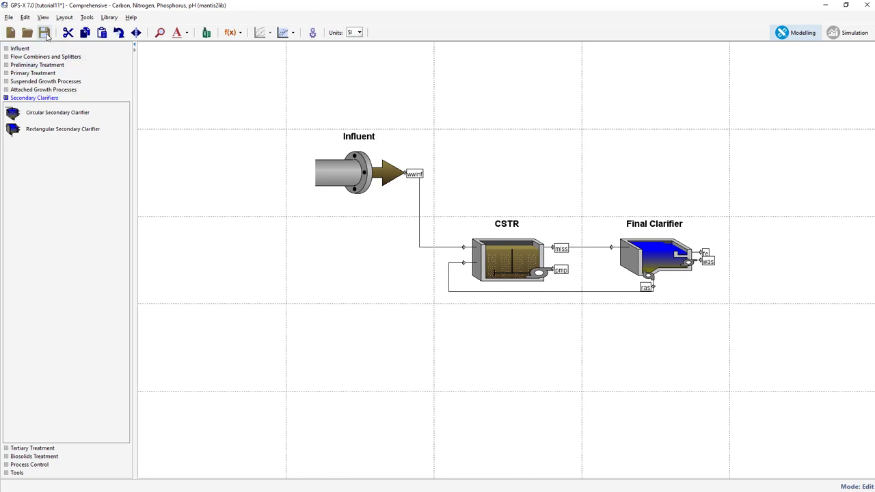
Save the model, switch to Simulation mode, and bring up the CSTR's kinetic parameters.
click(45, 34)
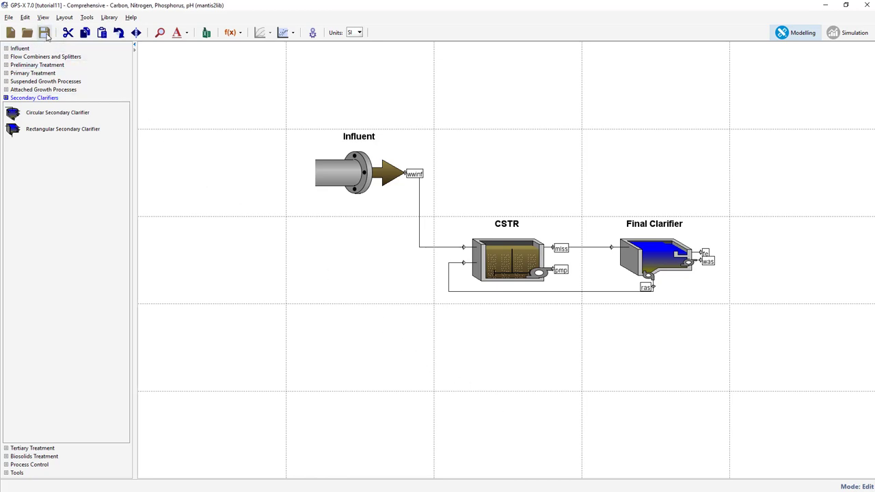
click(847, 35)
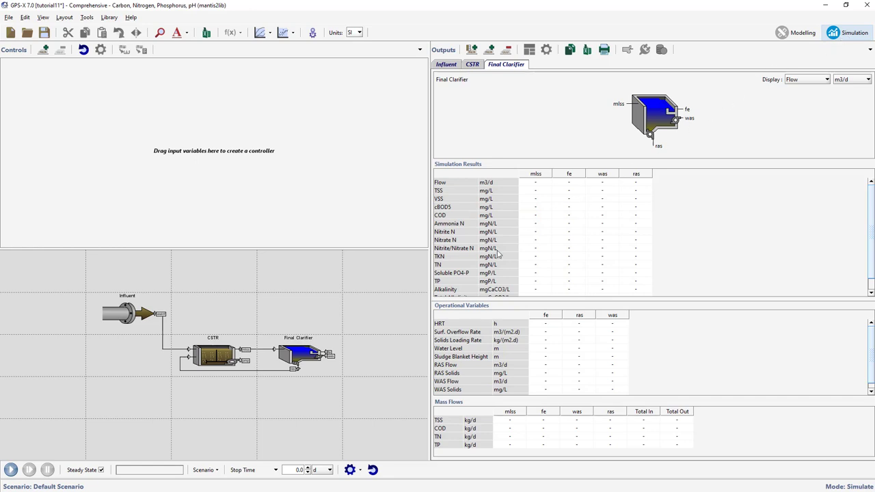
right_click(220, 358)
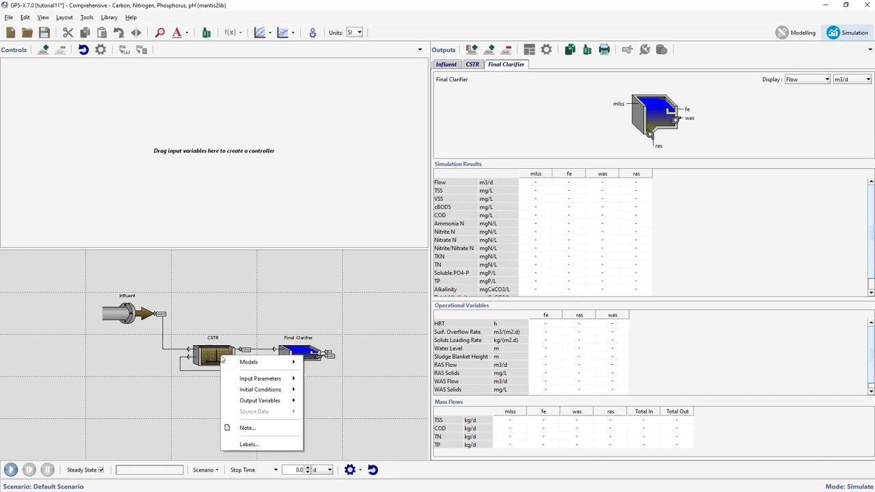
mouse_move(226, 381)
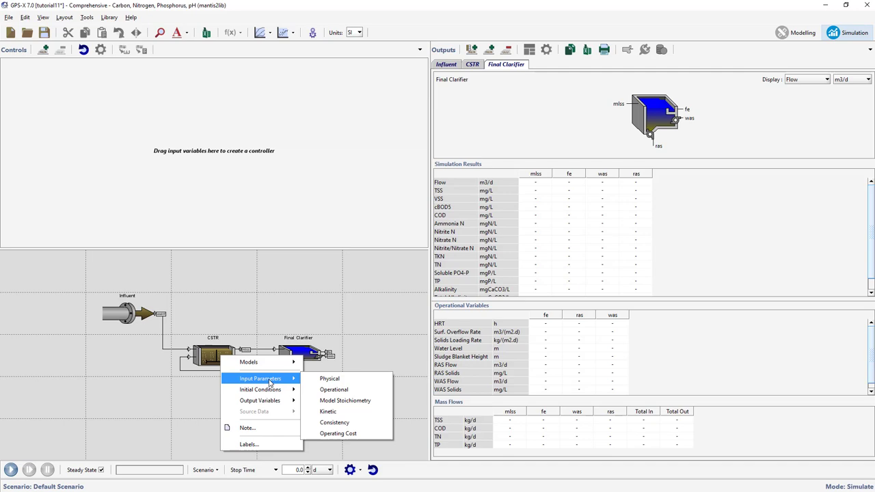
click(324, 413)
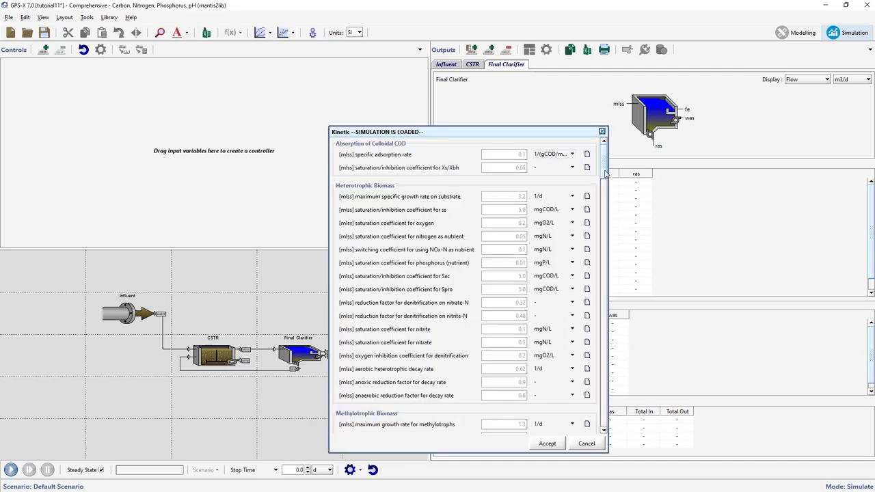
Add the ammonia oxidizer (0.9 1/d) and nitrite oxidizer (1.0 1/d) maximum growth rates as slider controls.
scroll(603, 181, down, 2)
drag(604, 181, 604, 213)
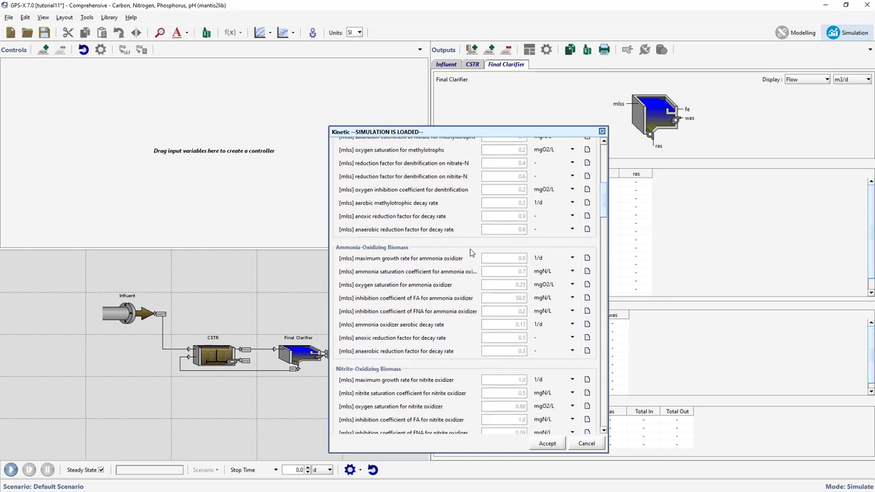
drag(457, 256, 66, 86)
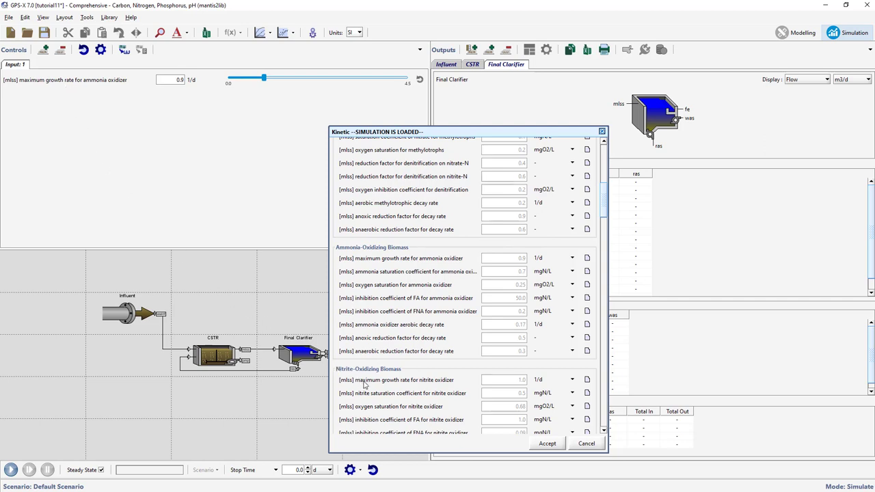
drag(364, 385, 47, 118)
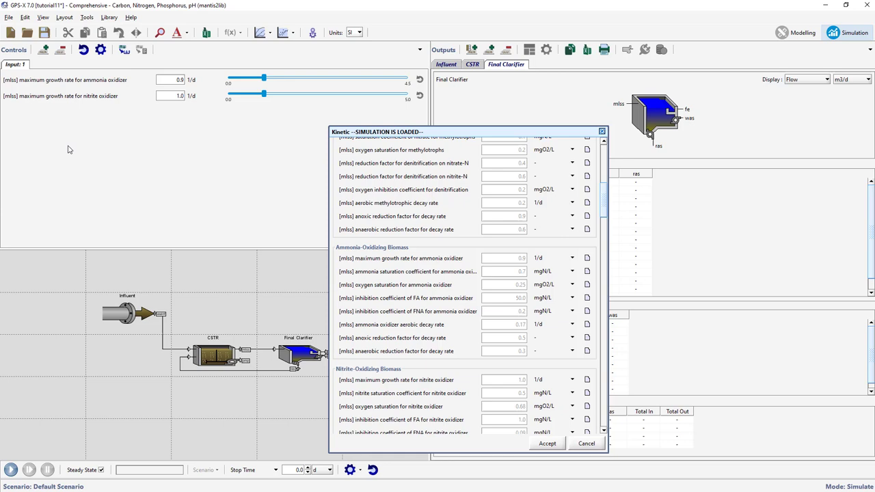
click(545, 443)
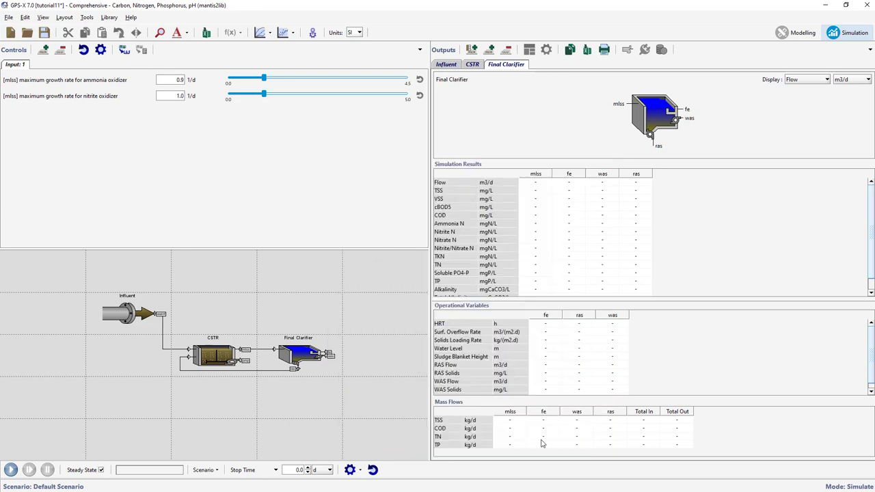
Add the CSTR's fine-bubble alpha factor (0.6) from the diffused aeration settings as a slider control.
right_click(217, 359)
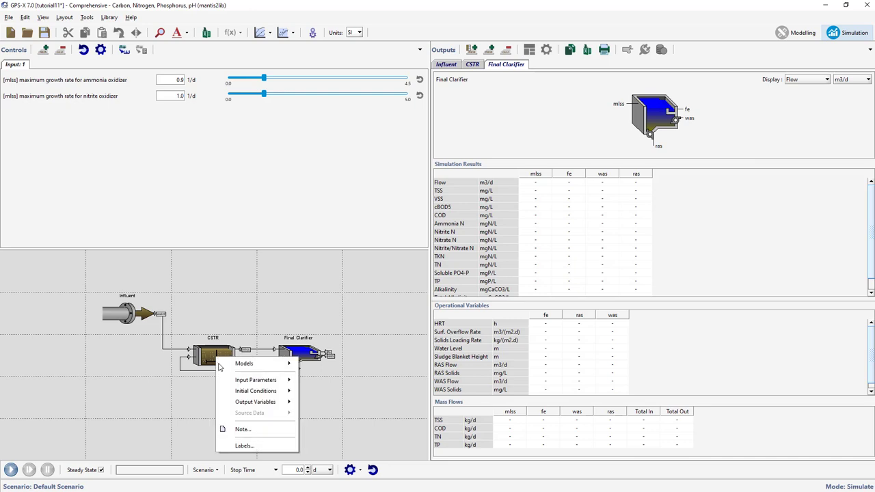
mouse_move(225, 381)
click(319, 391)
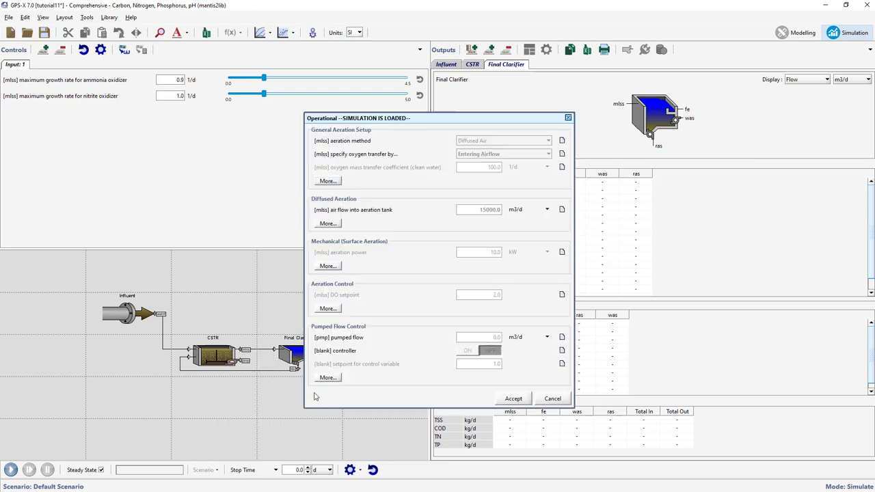
click(321, 224)
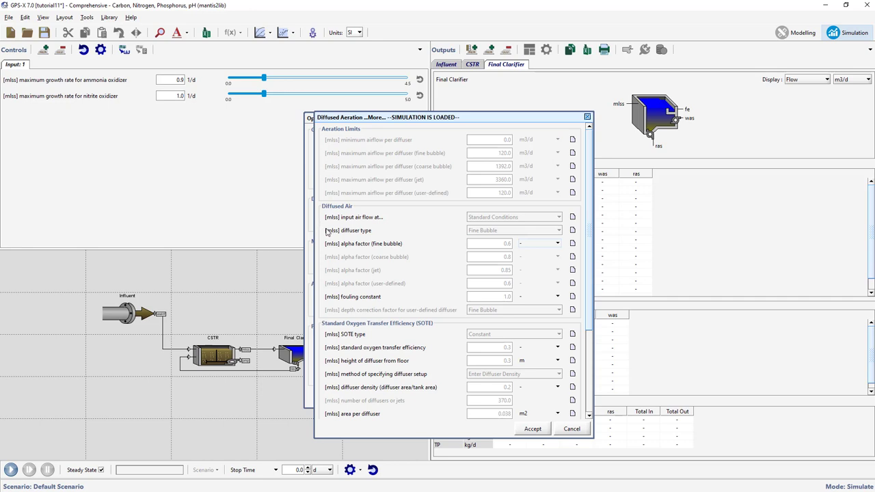
drag(338, 248, 39, 124)
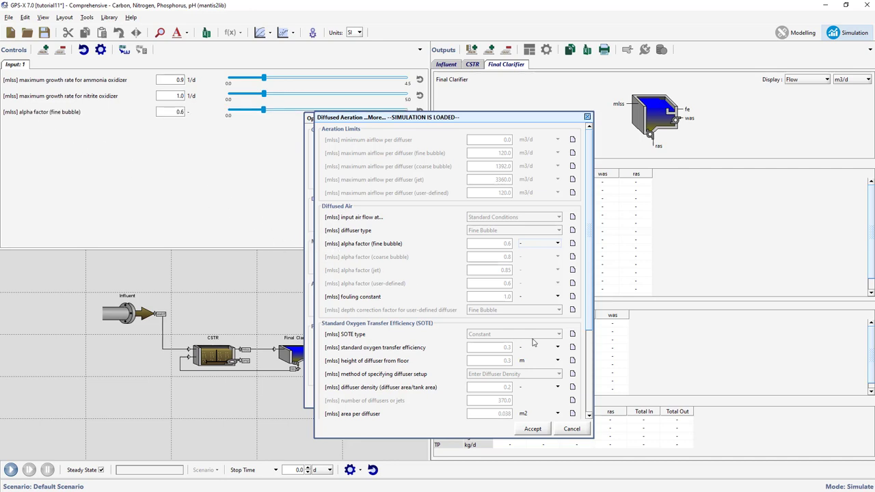
click(576, 429)
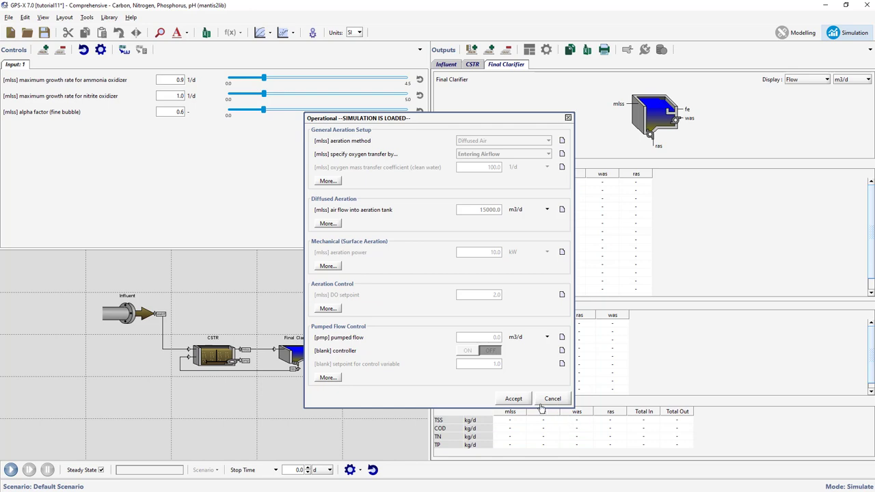
click(513, 398)
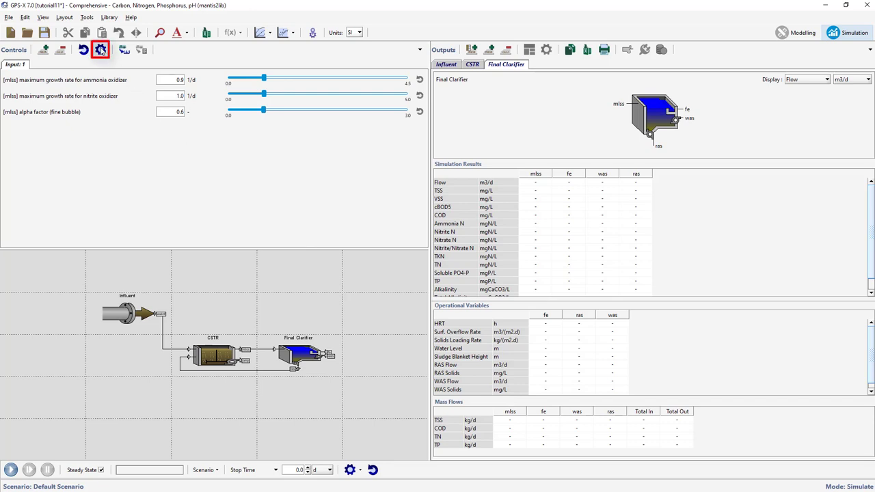
Give the ammonia oxidizer growth-rate control a 0.5–1.2 range and the Analyze - Monte Carlo type.
click(100, 49)
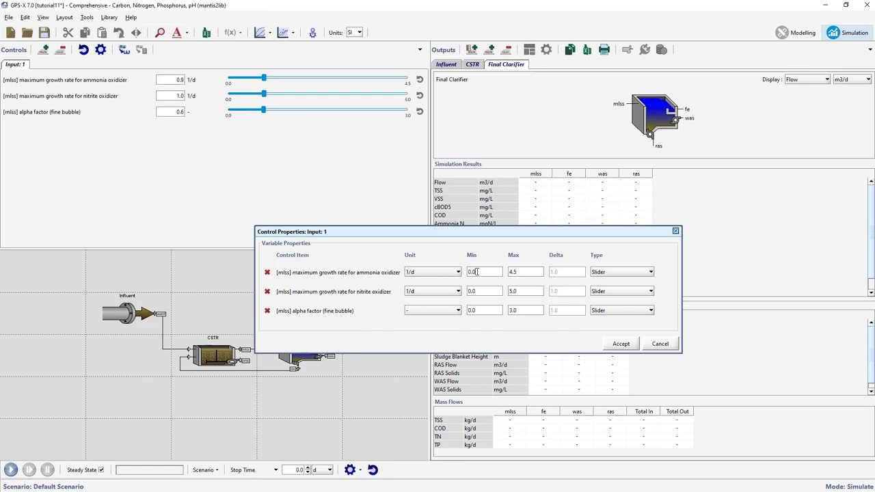
drag(479, 272, 466, 274)
key(Tab)
click(609, 273)
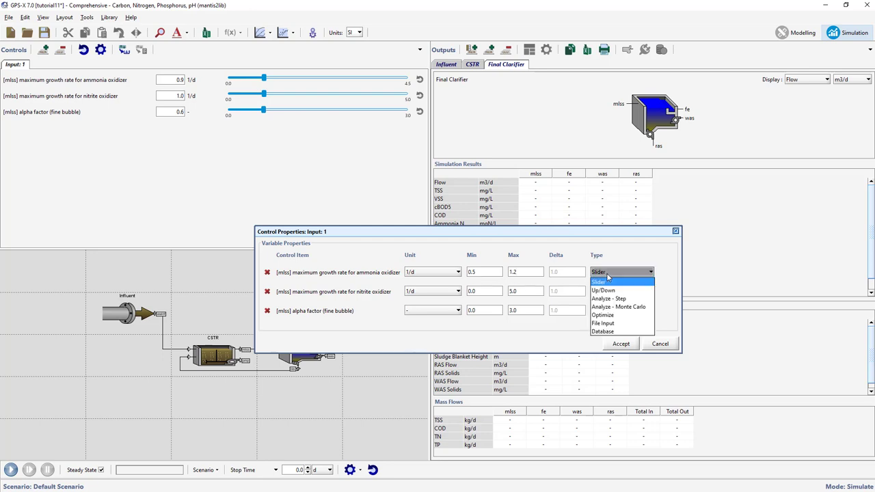
click(615, 309)
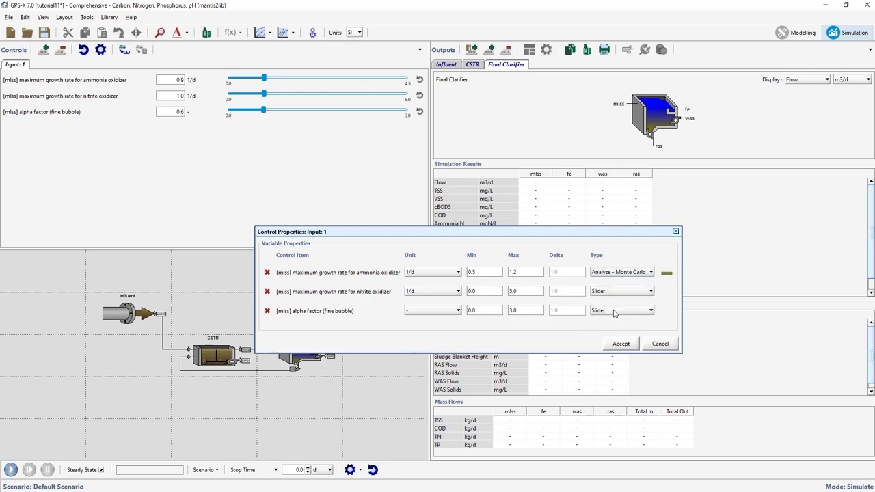
Set its distribution to Normal with mean 0.9 and standard deviation 0.1.
click(666, 273)
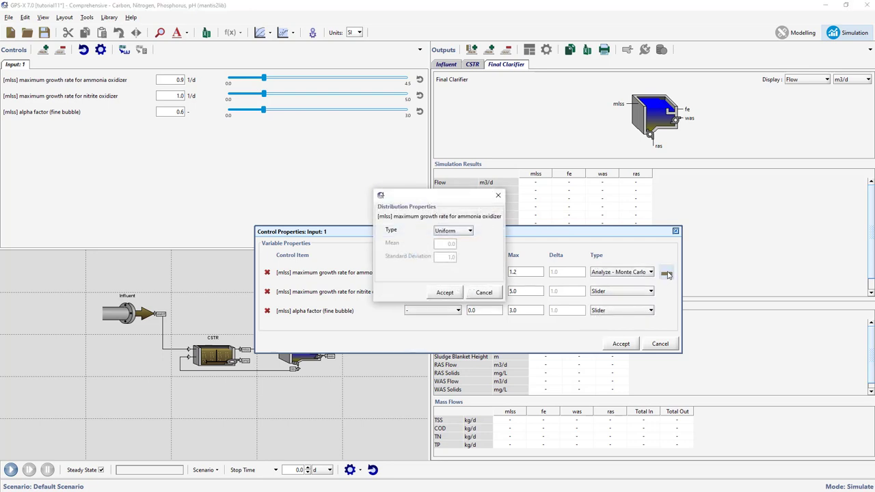
click(470, 231)
click(469, 248)
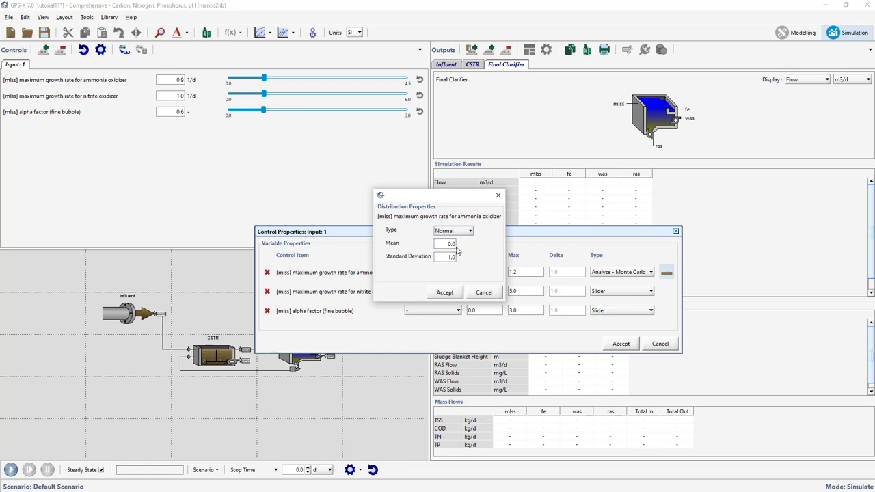
drag(445, 244, 460, 248)
text(0.9)
drag(445, 256, 462, 257)
click(445, 292)
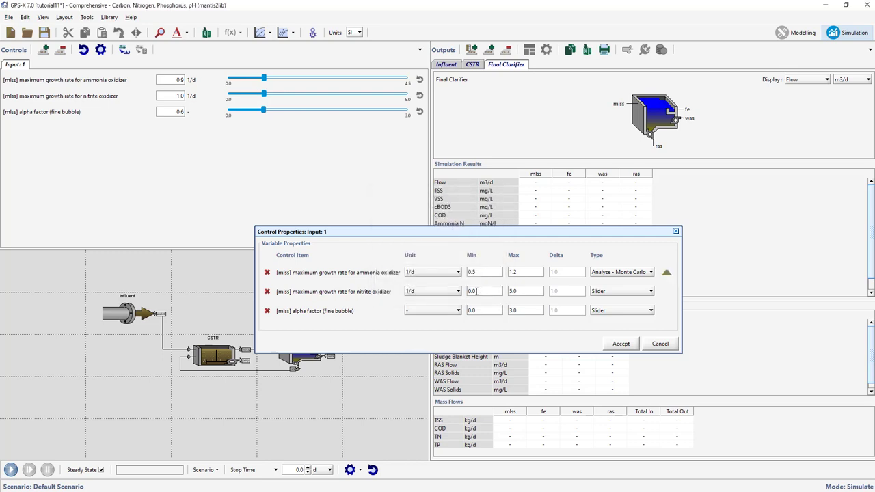
Set the nitrite oxidizer growth rate range to 0.5–1.2 and make it a Monte Carlo input.
drag(476, 291, 467, 291)
text(0.5)
drag(518, 291, 510, 291)
text(1.2)
click(601, 292)
click(601, 326)
Give its distribution the Normal type with mean 1.0 and standard deviation 0.1.
click(667, 292)
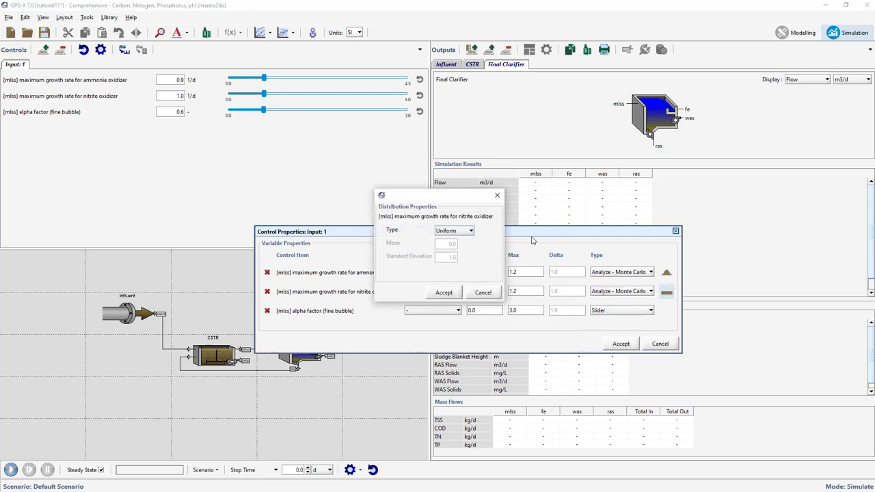
click(471, 232)
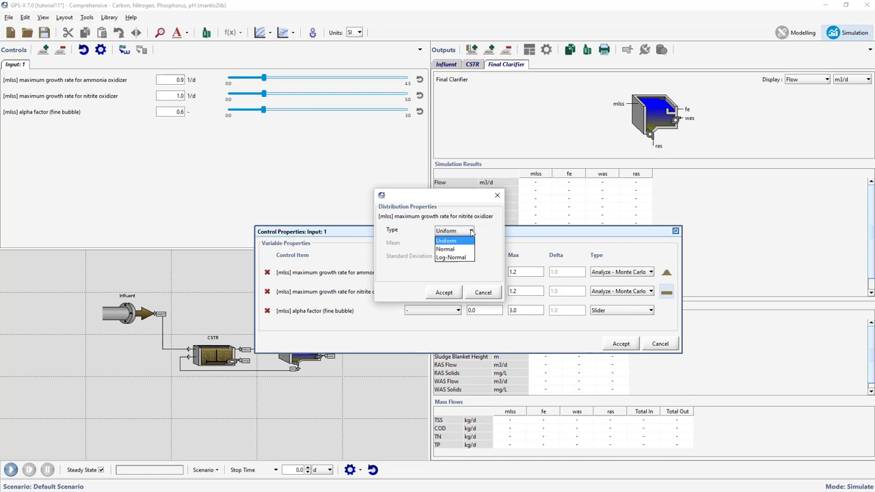
click(470, 247)
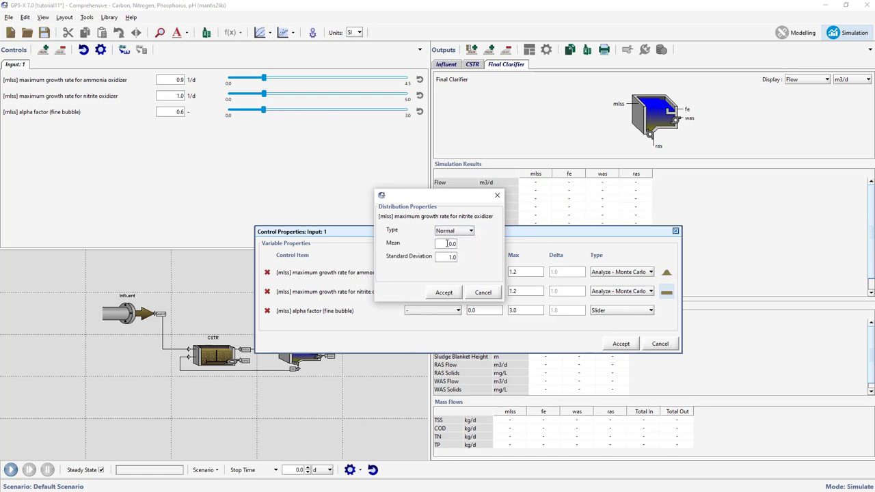
double_click(453, 244)
double_click(444, 256)
click(450, 294)
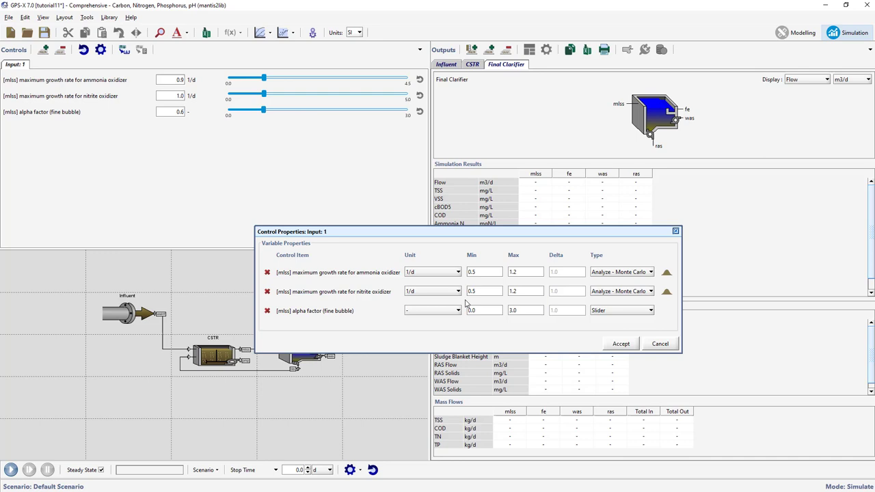
Set the alpha factor (fine bubble) range to 0.4–0.7 with type Analyze - Monte Carlo.
double_click(463, 310)
text(0.4)
double_click(507, 310)
click(617, 311)
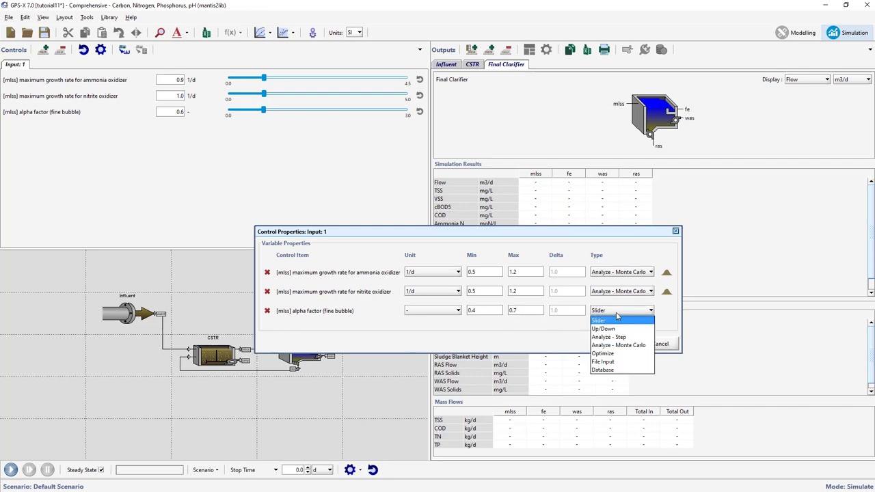
click(618, 346)
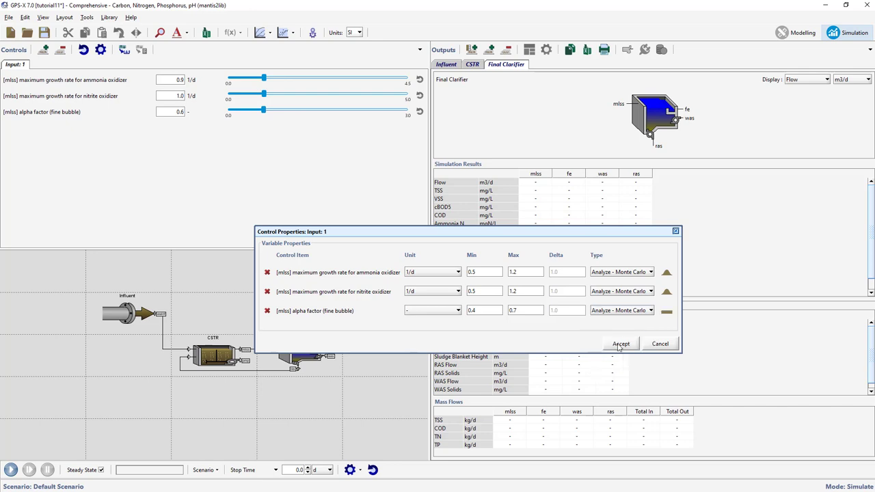
Keep its Uniform distribution and accept the Control Properties.
click(666, 313)
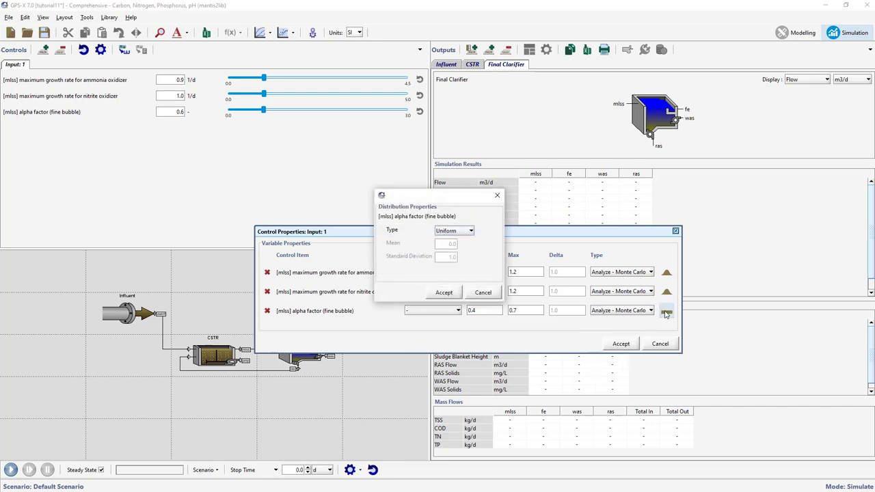
click(449, 292)
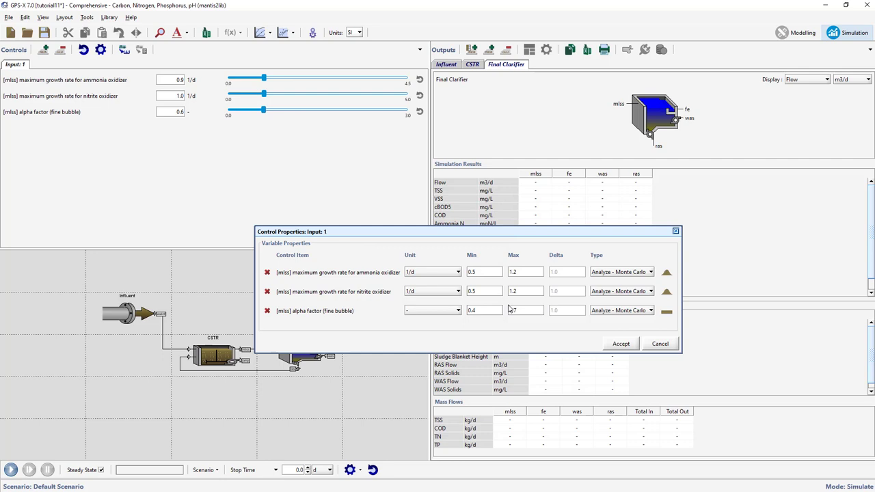
click(610, 345)
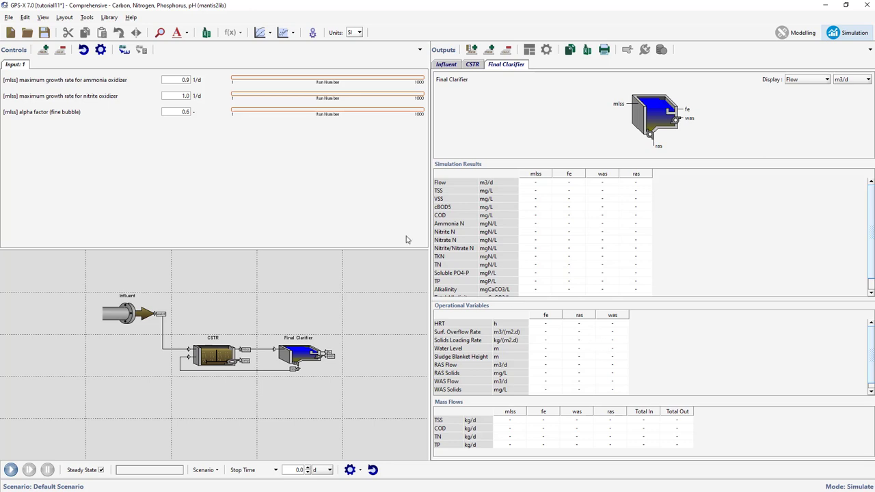
Add a number of runs control, set to 1000, from the Simulation Tool Settings to the Controls panel.
click(66, 17)
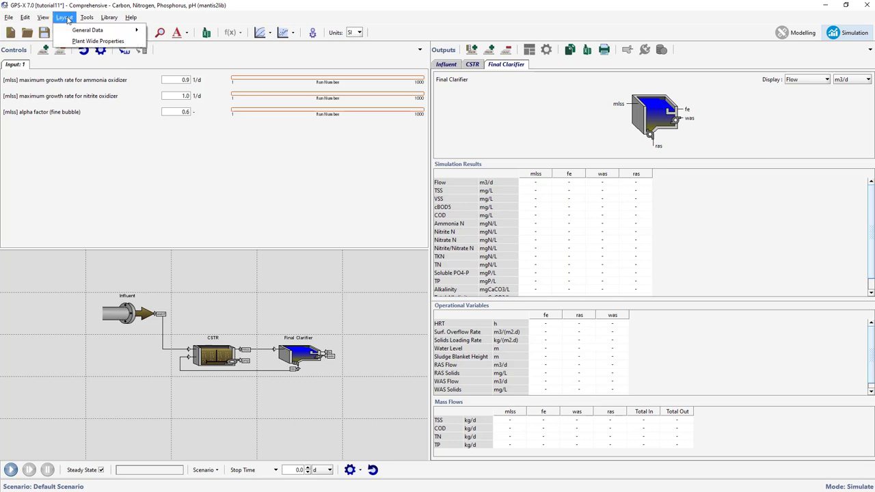
mouse_move(69, 31)
mouse_move(165, 33)
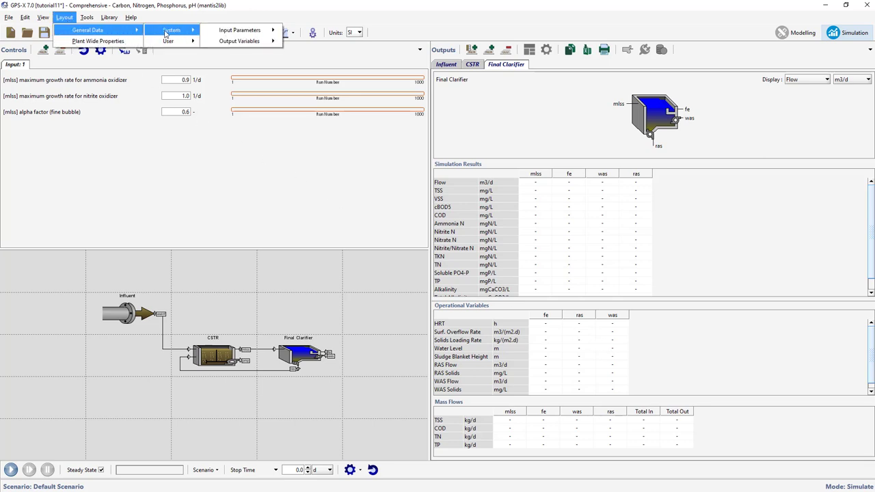
mouse_move(220, 32)
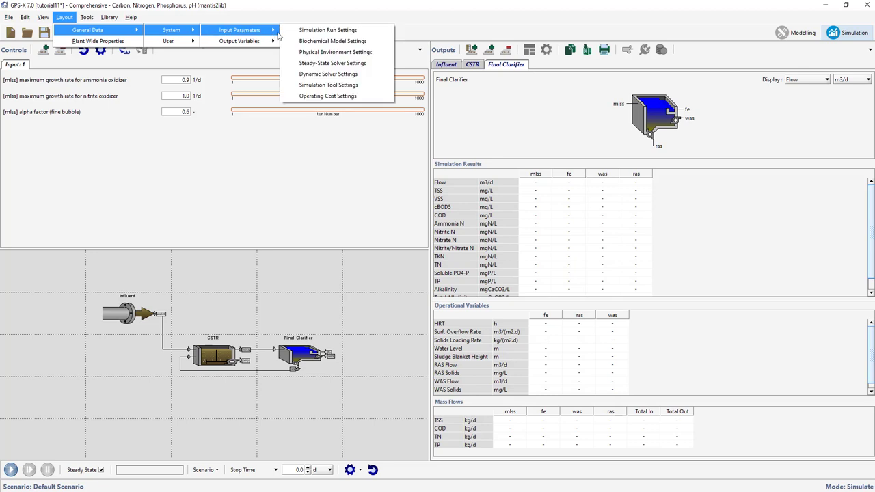
click(311, 85)
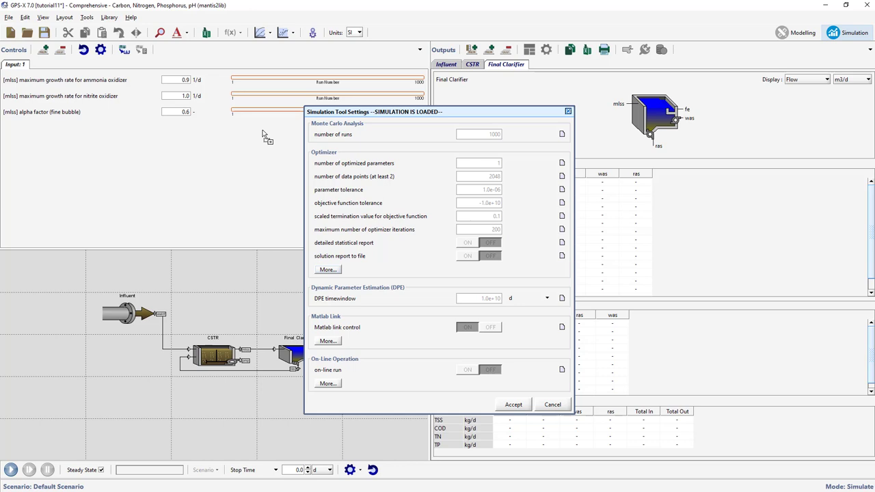
drag(38, 131, 39, 132)
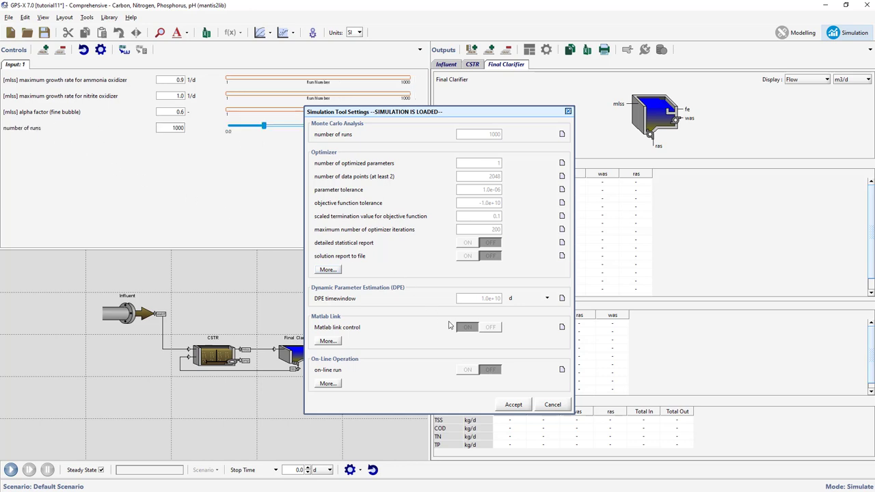
click(513, 405)
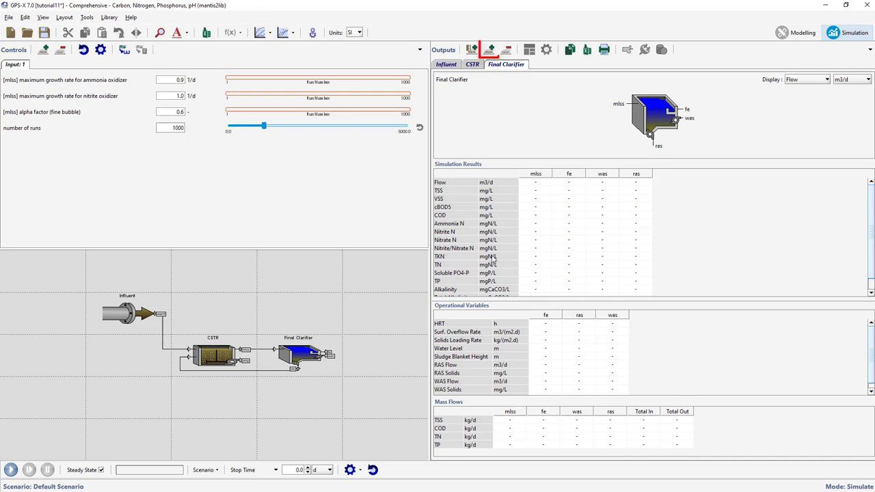
Add an output page and rename it from Plot: 4 to Input Distributions.
click(490, 51)
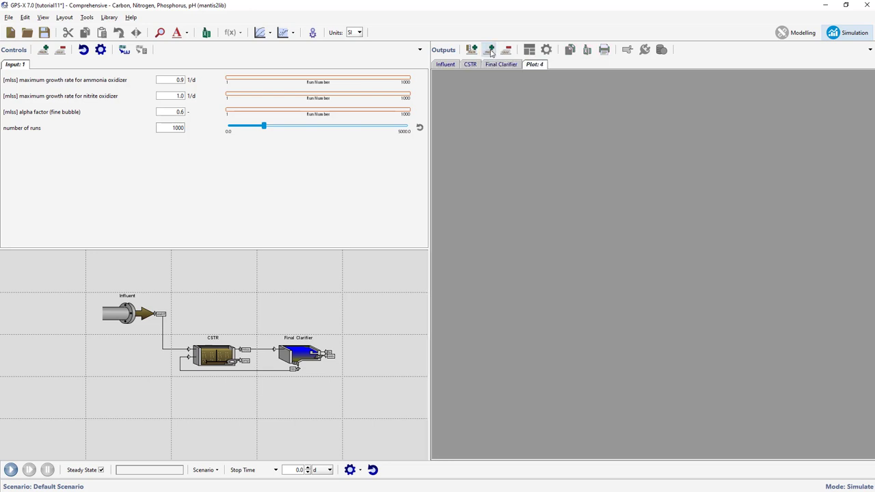
double_click(530, 67)
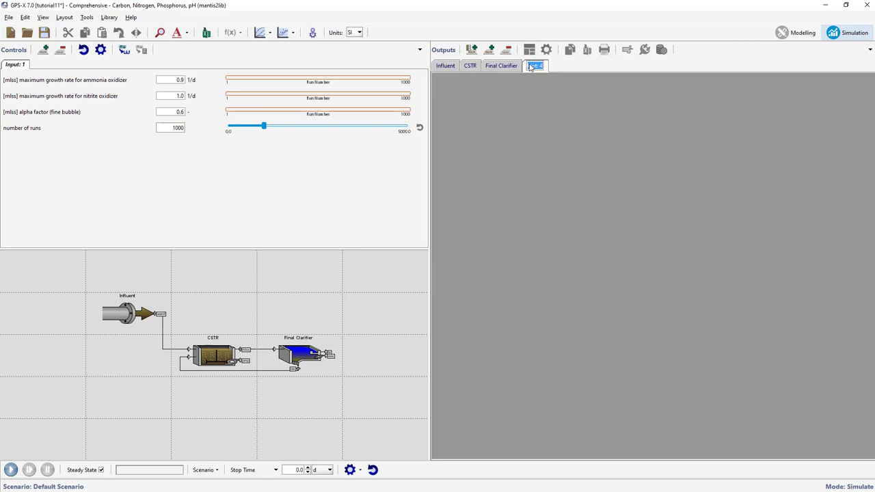
key(BackSpace)
key(Return)
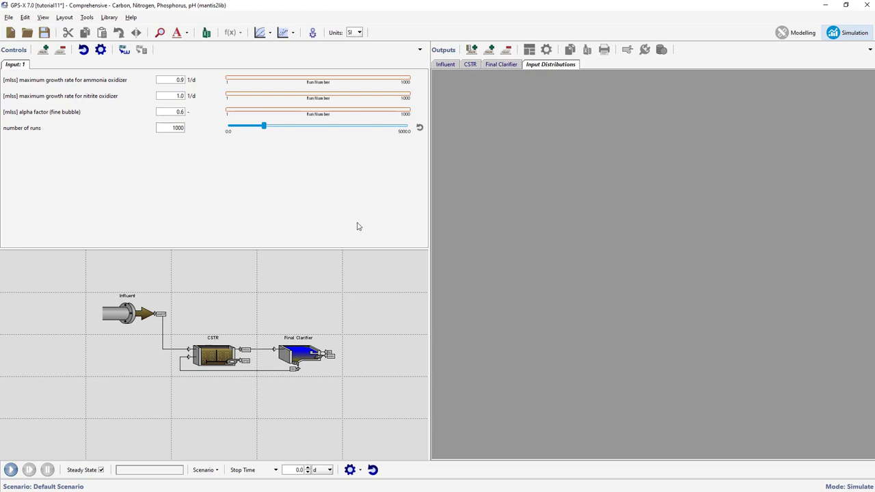
right_click(217, 357)
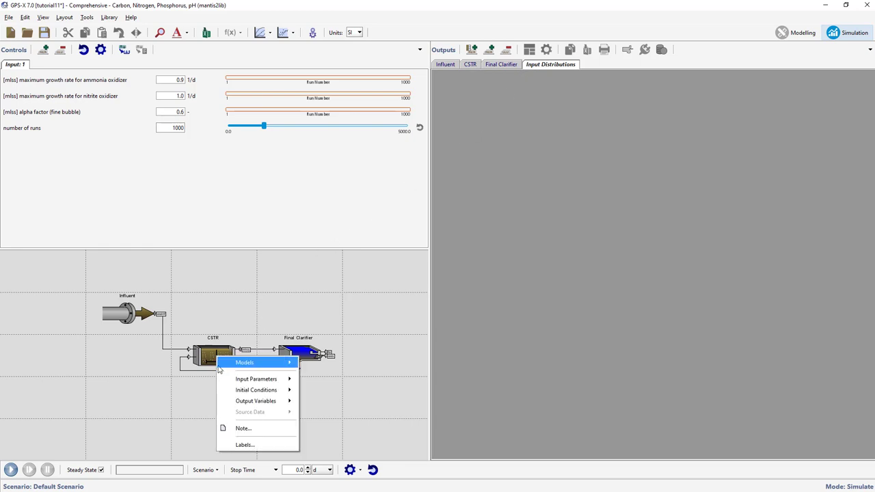
Plot the CSTR's ammonia and nitrite oxidizer maximum growth rates from its kinetic parameters.
mouse_move(255, 400)
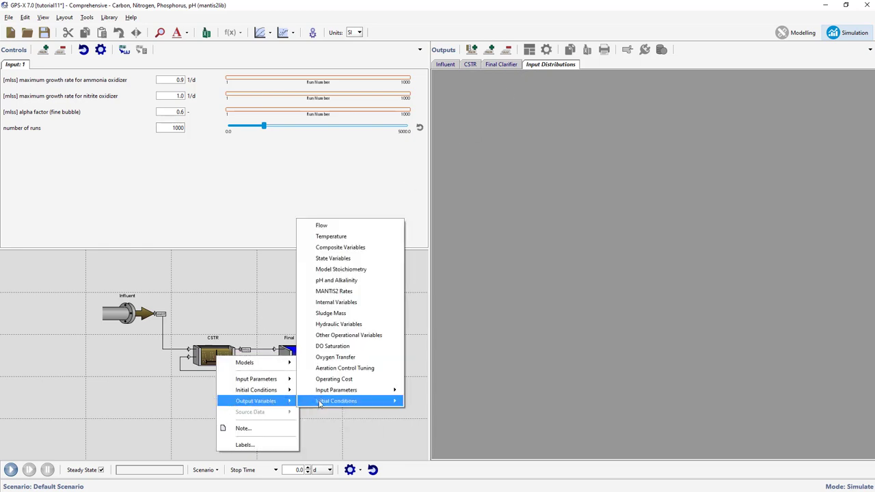
mouse_move(398, 394)
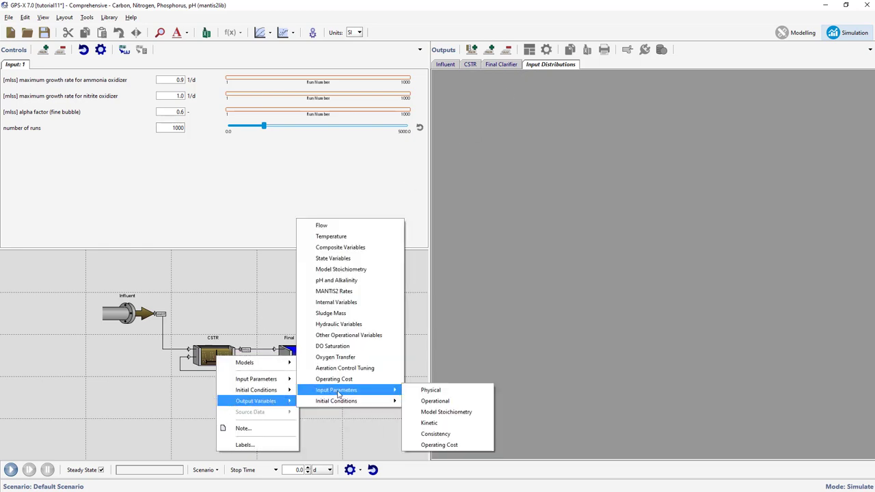
click(418, 423)
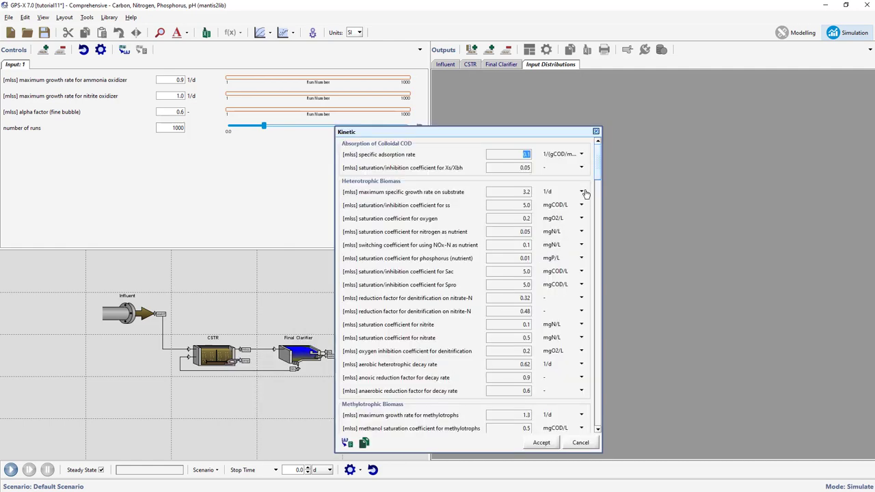
drag(597, 178, 574, 218)
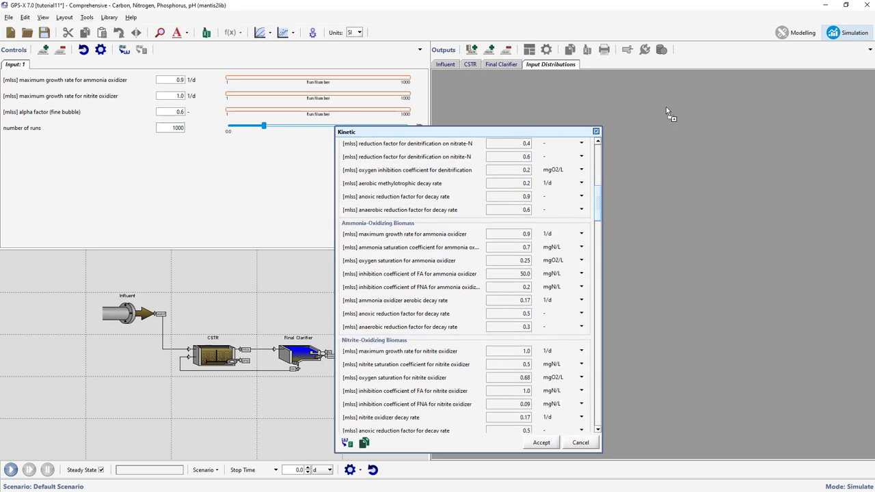
drag(668, 110, 668, 111)
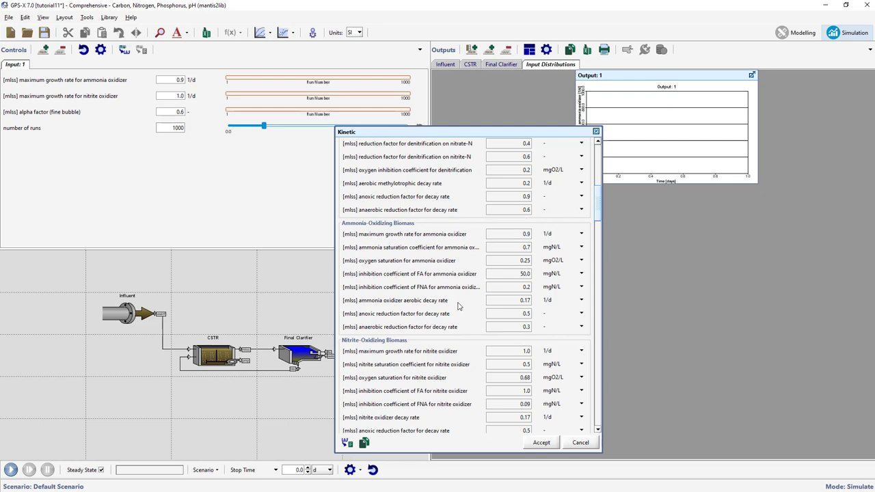
drag(432, 354, 610, 293)
drag(657, 238, 657, 237)
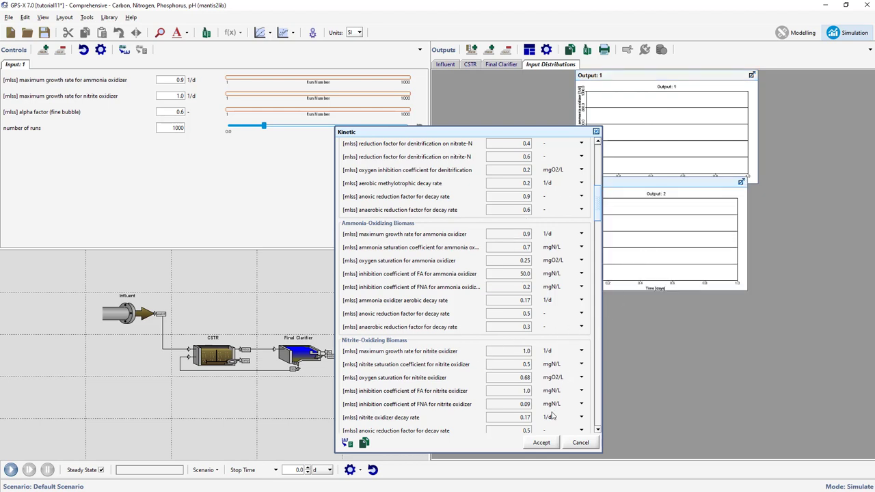
click(541, 443)
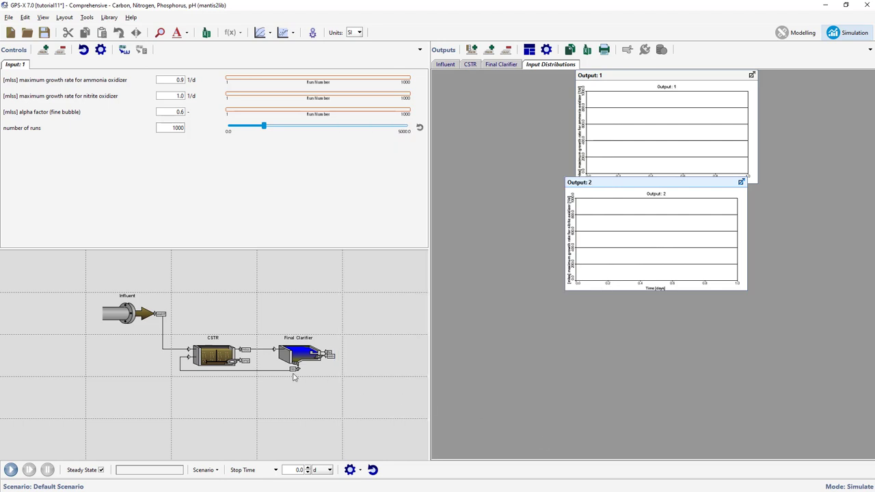
Plot the CSTR's alpha factor (fine bubble) from the diffused aeration operational parameters as Output: 3.
right_click(215, 359)
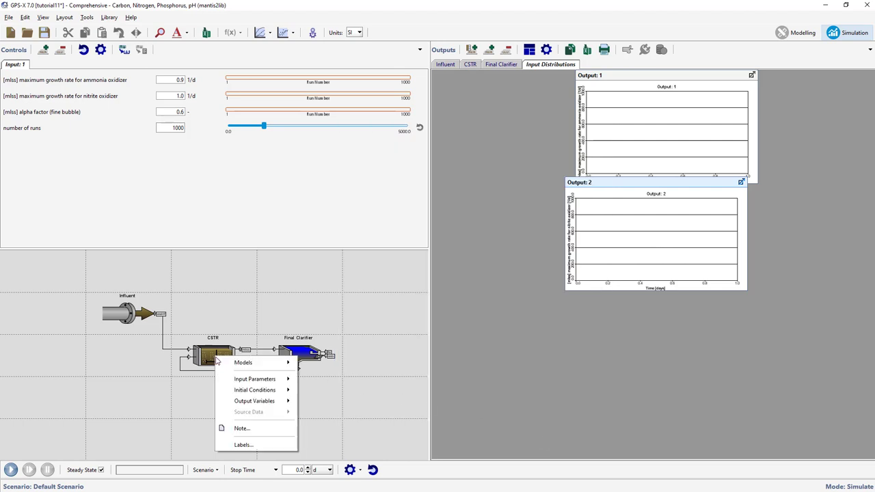
mouse_move(232, 402)
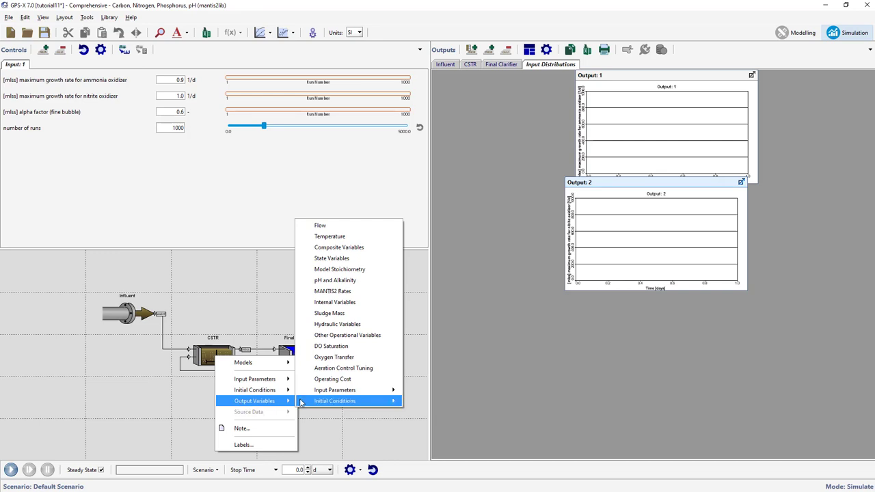
mouse_move(322, 391)
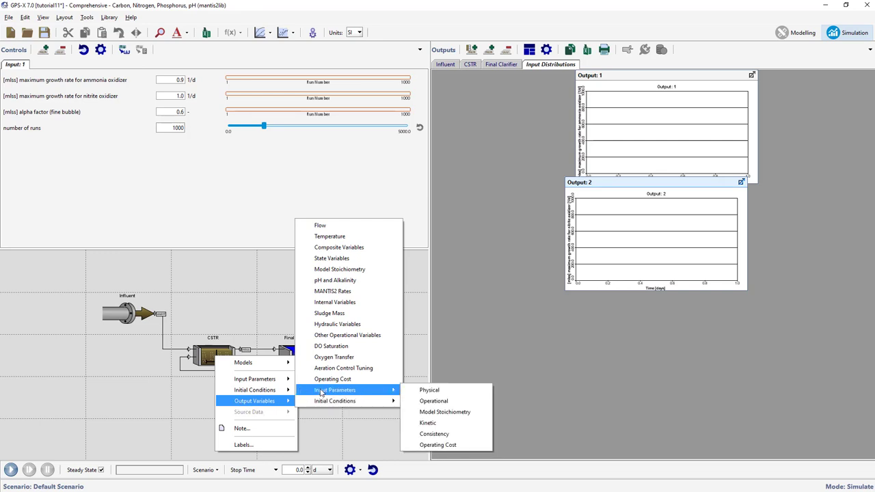
click(408, 405)
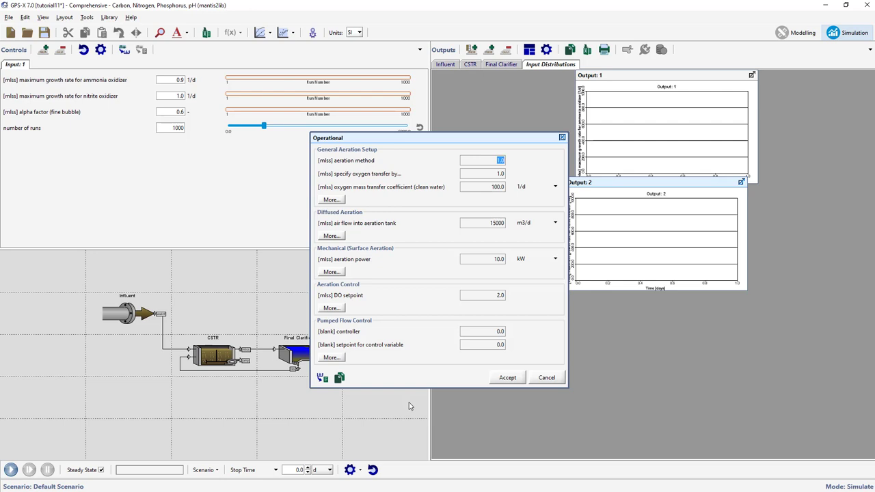
click(332, 236)
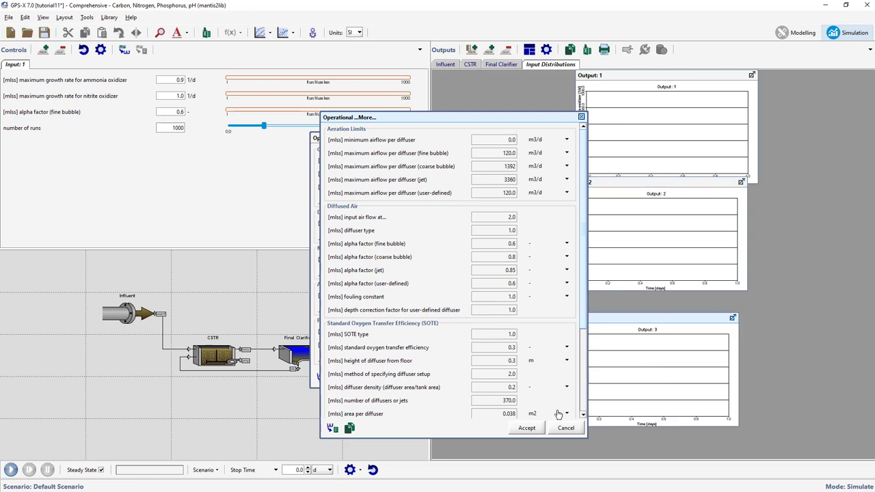
click(534, 427)
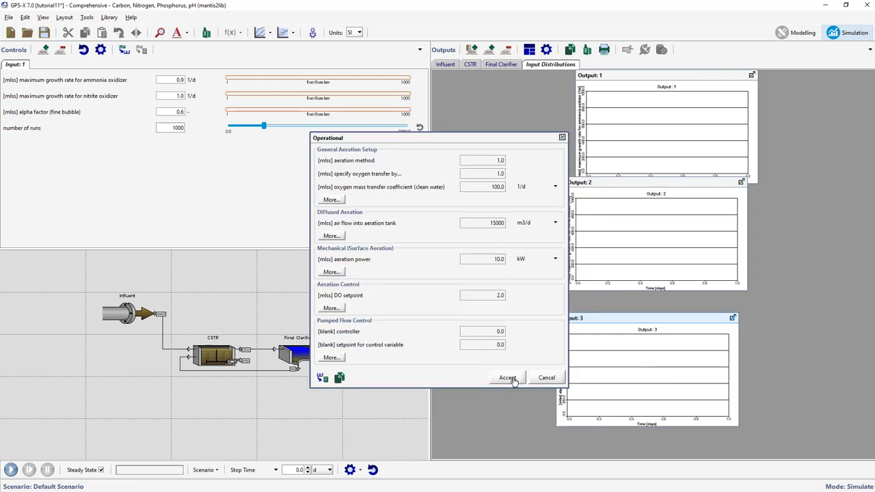
click(513, 380)
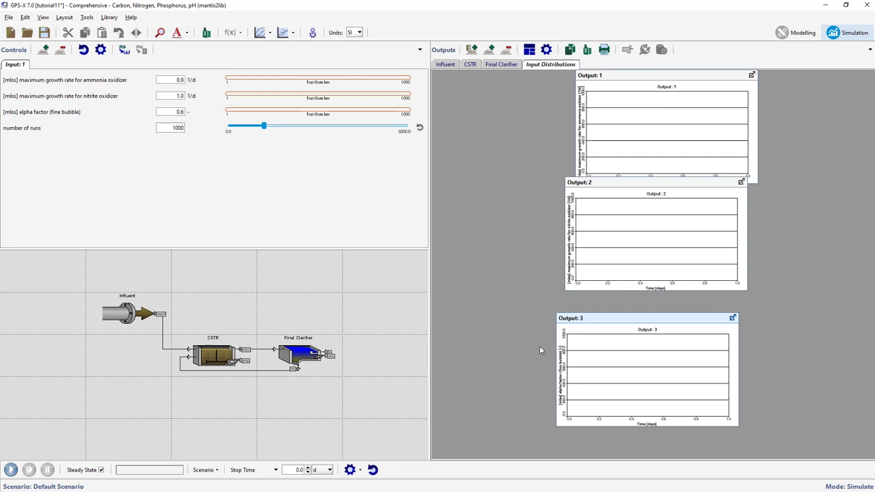
Title the Output: 1 graph AOB, make it Probabilistic (Monte Carlo), and autoscale both axes.
click(642, 145)
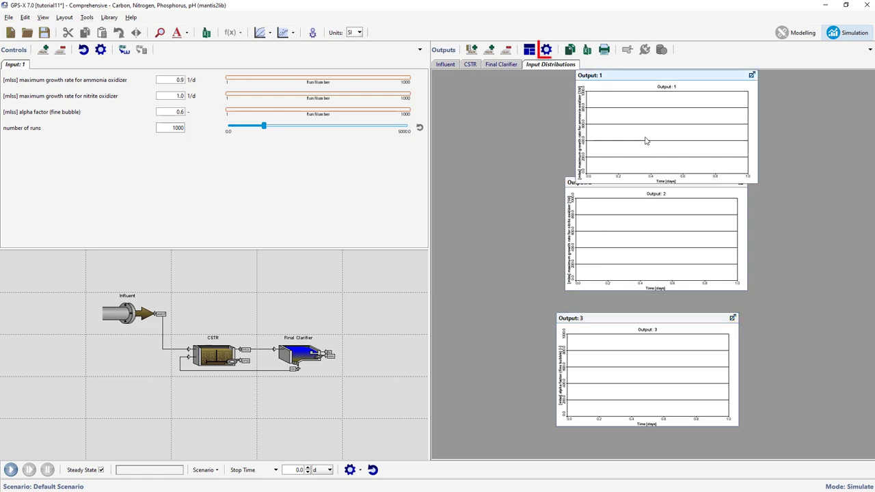
click(547, 49)
text(AOB)
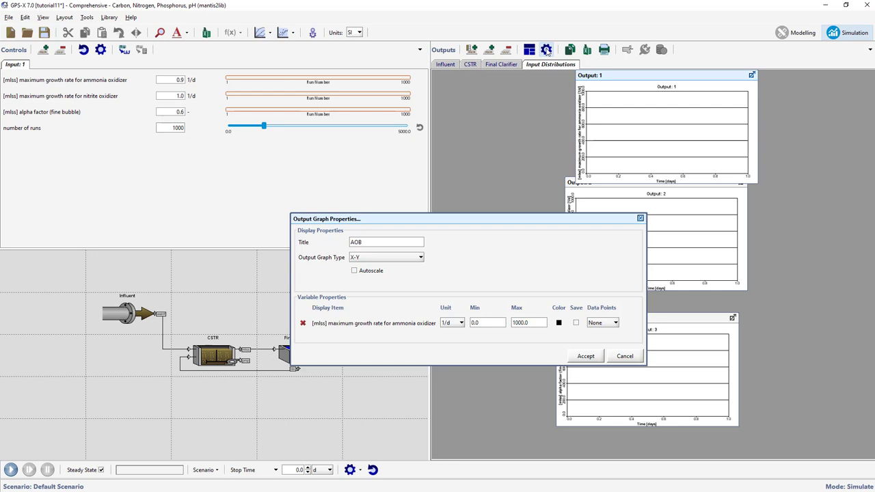
click(418, 259)
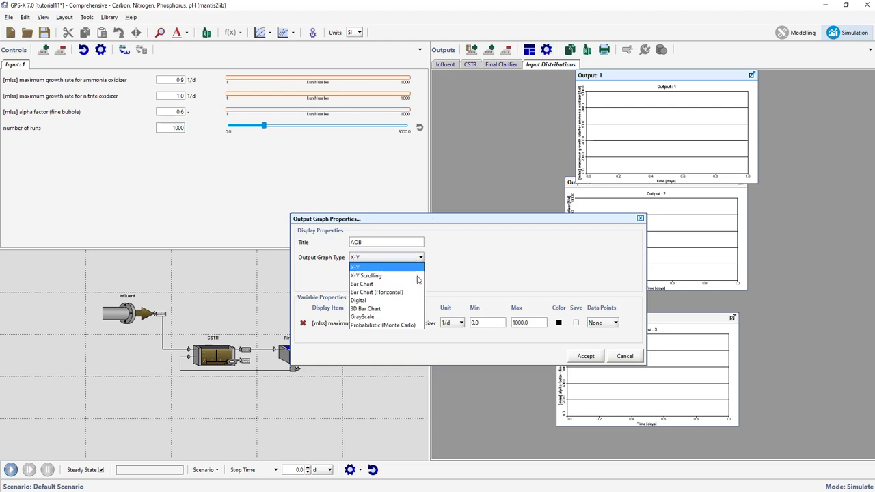
click(418, 325)
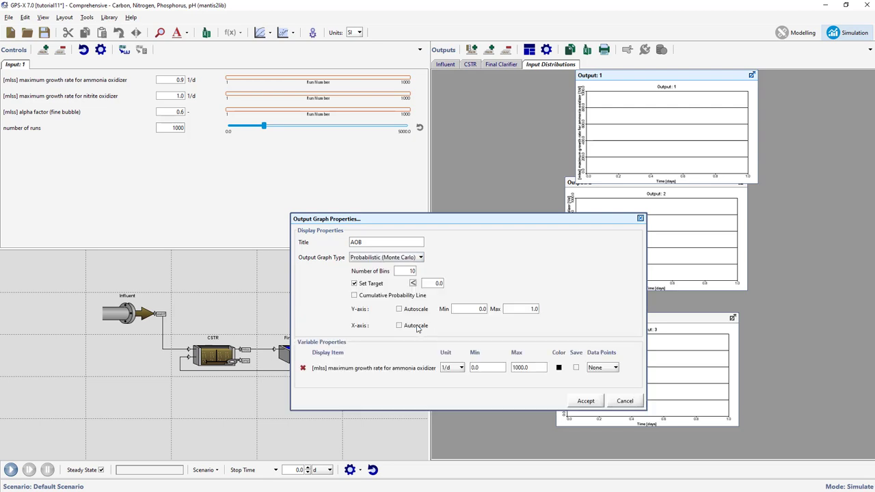
click(399, 310)
click(399, 325)
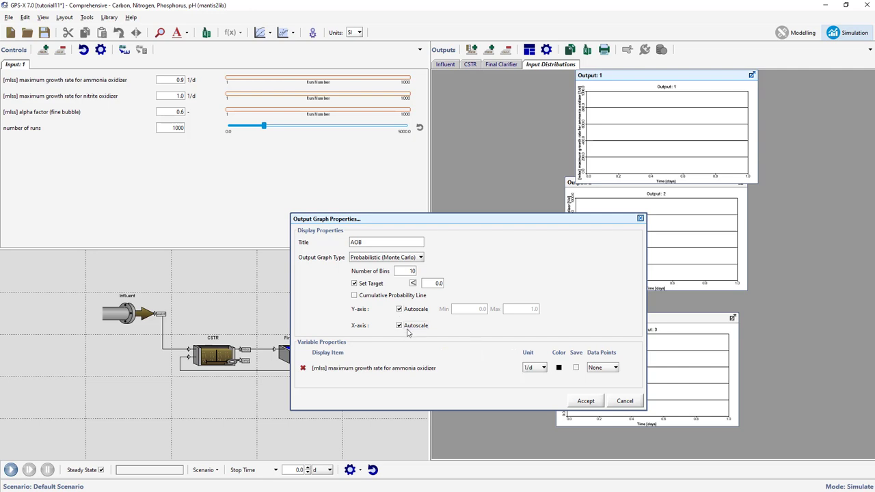
click(586, 401)
click(604, 263)
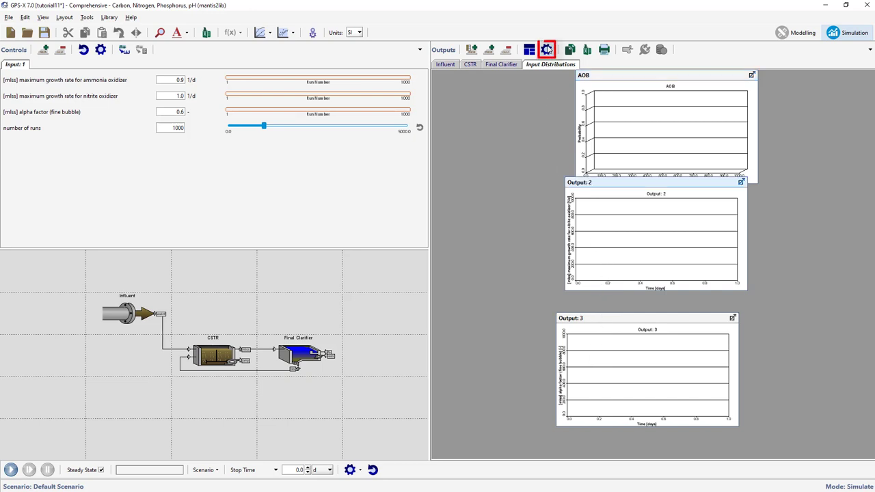
Title the second graph NOB, set type Probabilistic (Monte Carlo), and autoscale both axes.
click(546, 49)
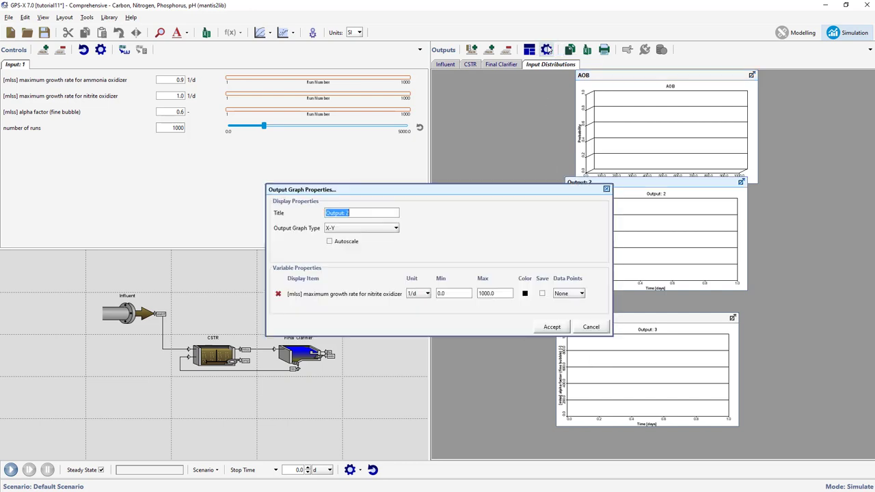
text(NOB)
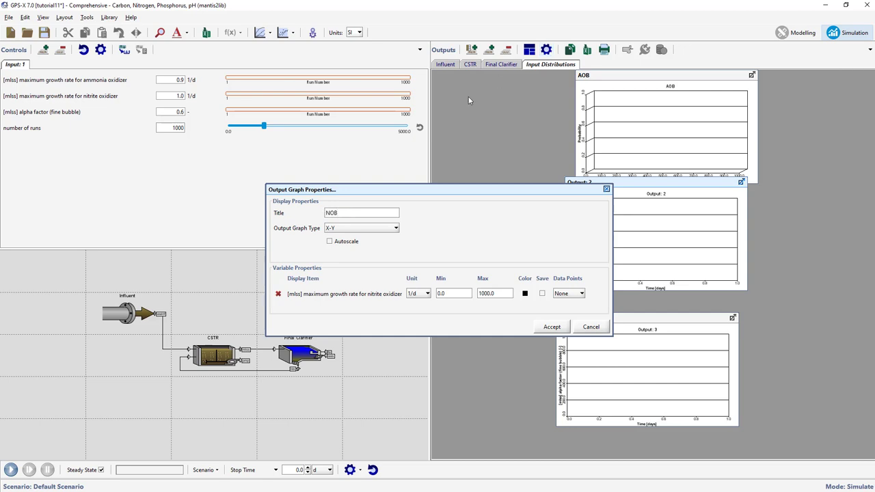
click(385, 229)
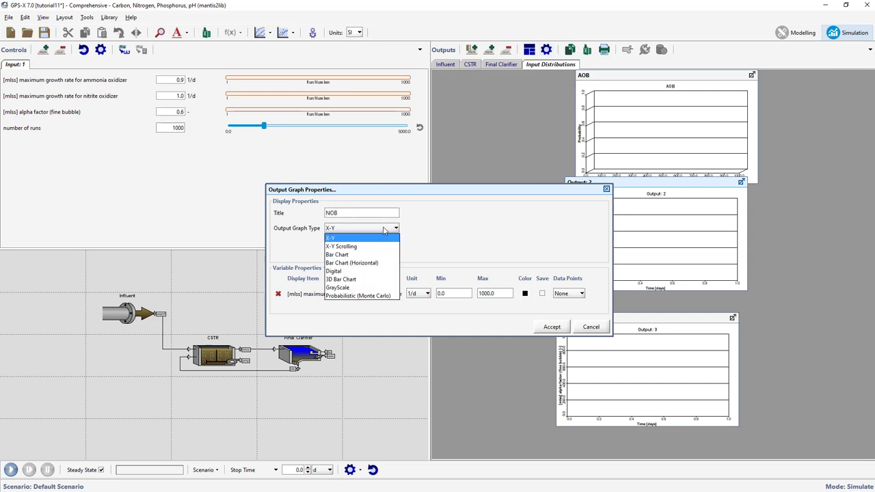
click(375, 295)
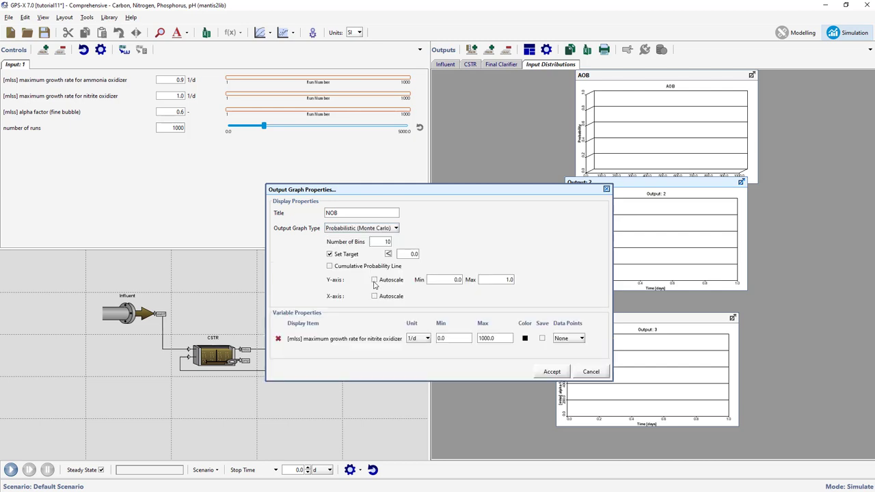
click(374, 279)
click(374, 296)
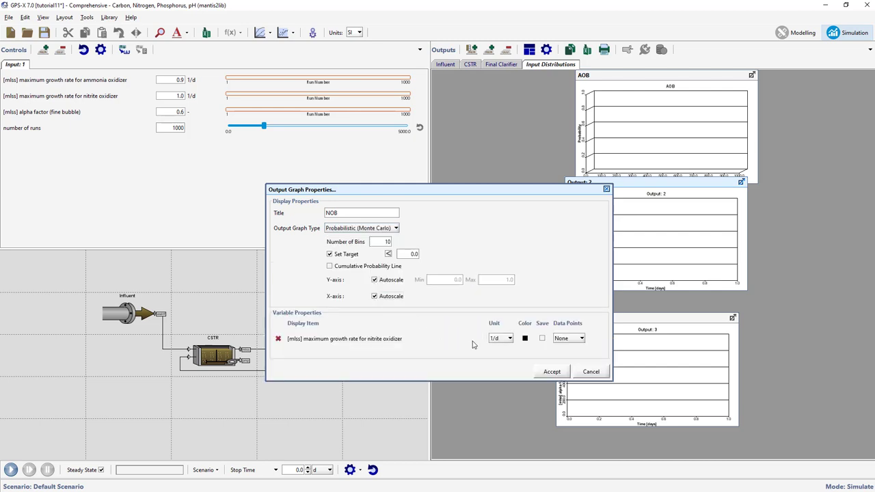
click(549, 371)
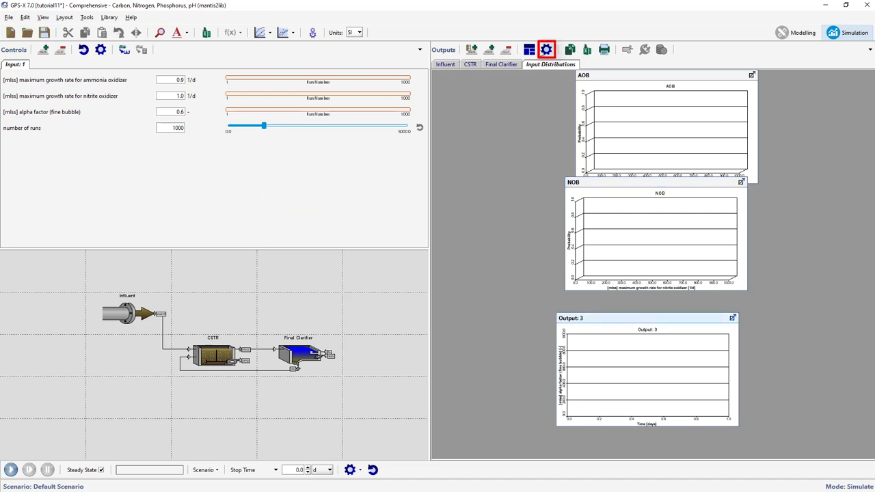
Title the third graph Alpha Factor, set type Probabilistic (Monte Carlo), and autoscale both axes.
click(545, 49)
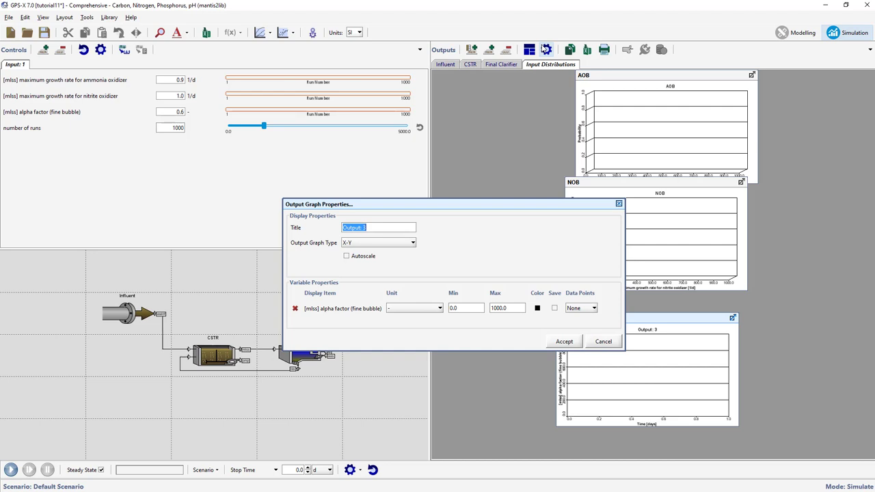
text(Alpha Factor)
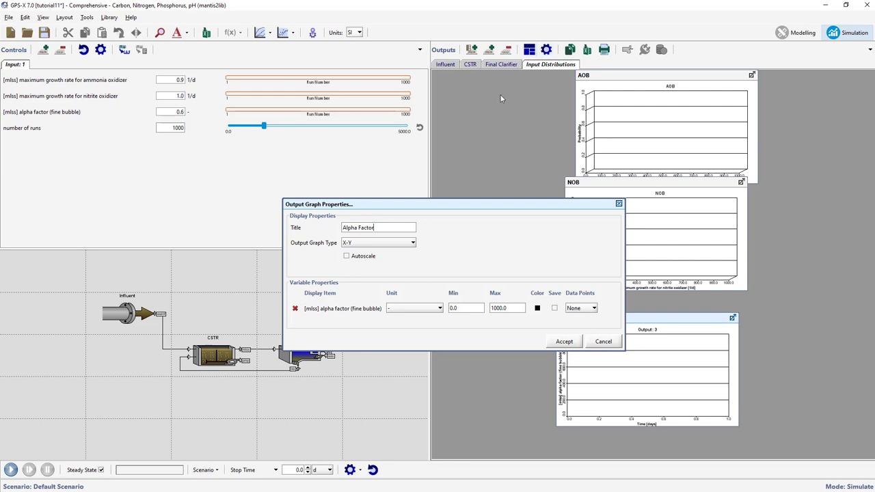
click(413, 242)
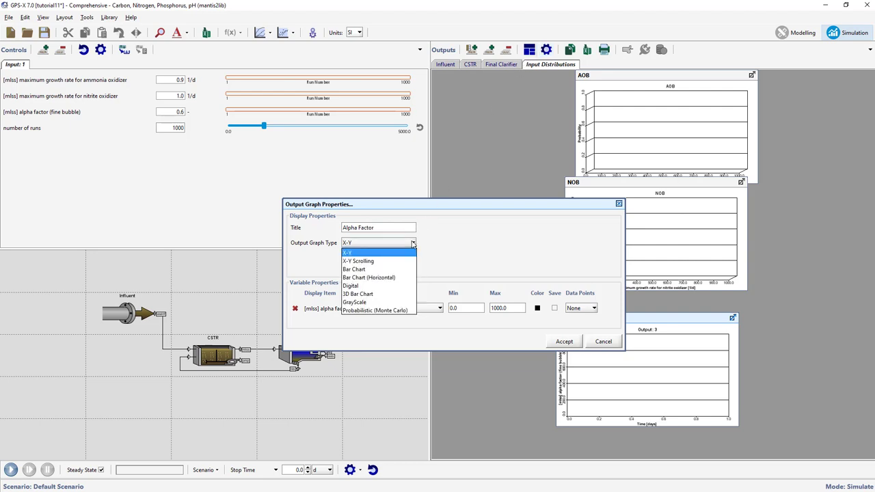
click(404, 310)
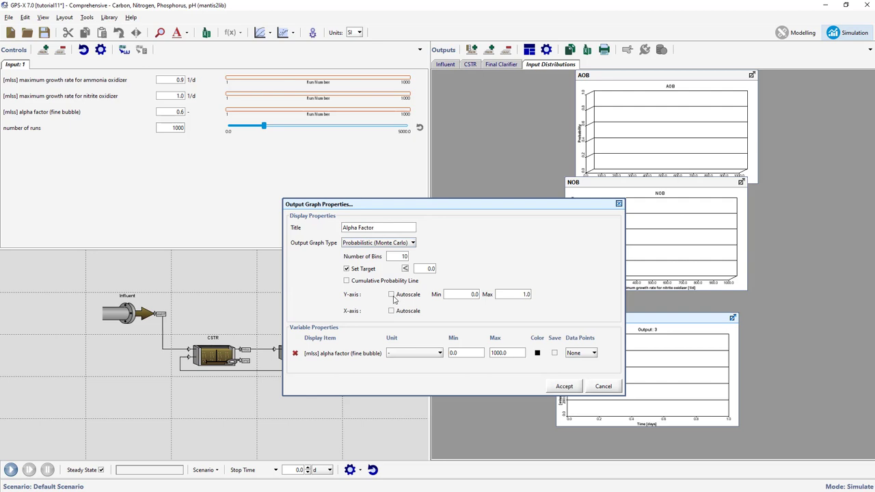
click(391, 294)
click(392, 310)
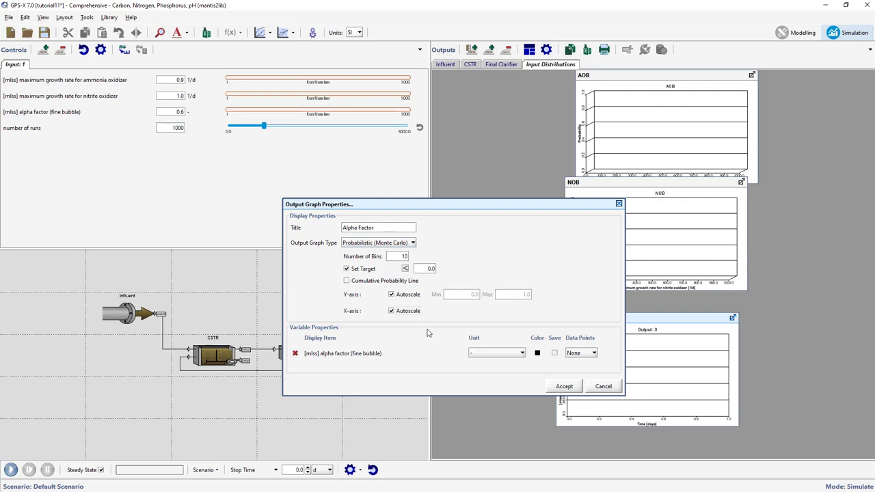
click(557, 387)
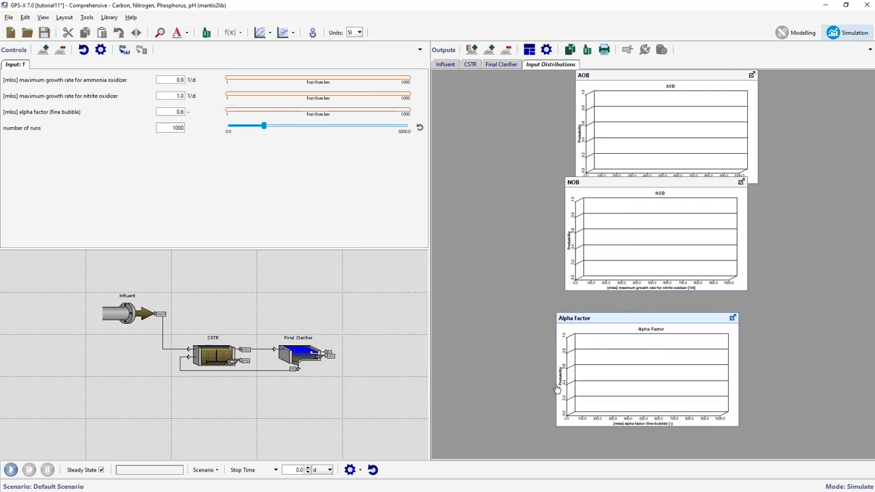
Tile the three input histograms and add a new tab named Output Distributions.
click(530, 51)
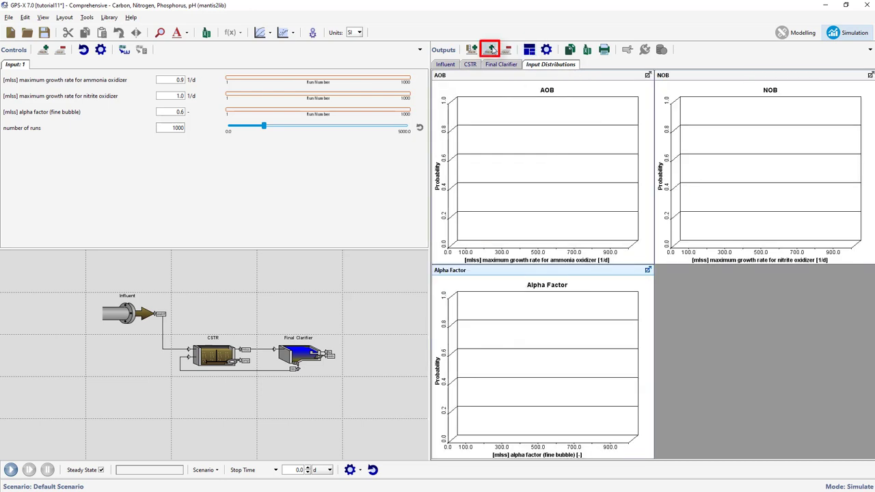
click(491, 49)
double_click(589, 65)
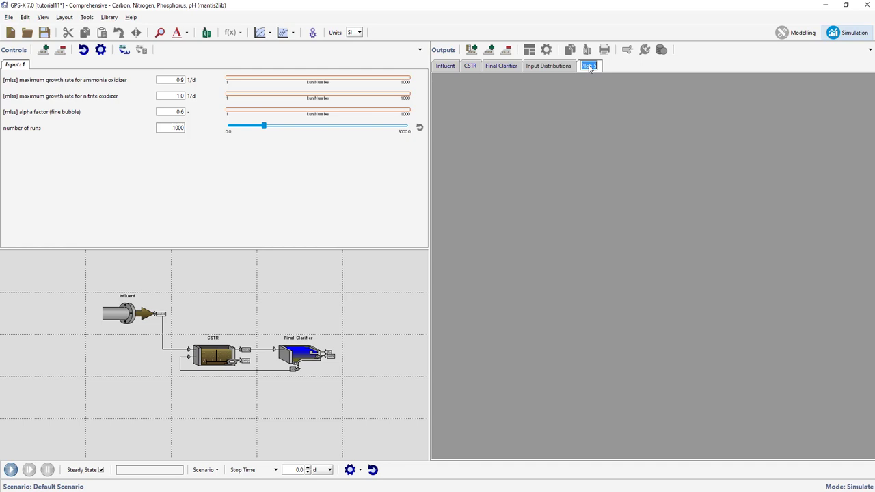
text(Output Dist)
key(Return)
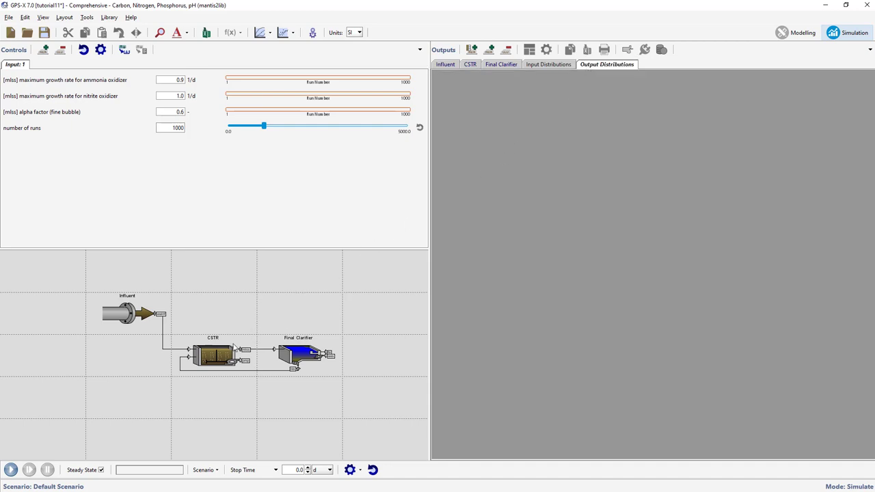
Drag the CSTR's dissolved oxygen, ammonia nitrogen, nitrite and nitrate state variables onto Output Distributions.
right_click(217, 354)
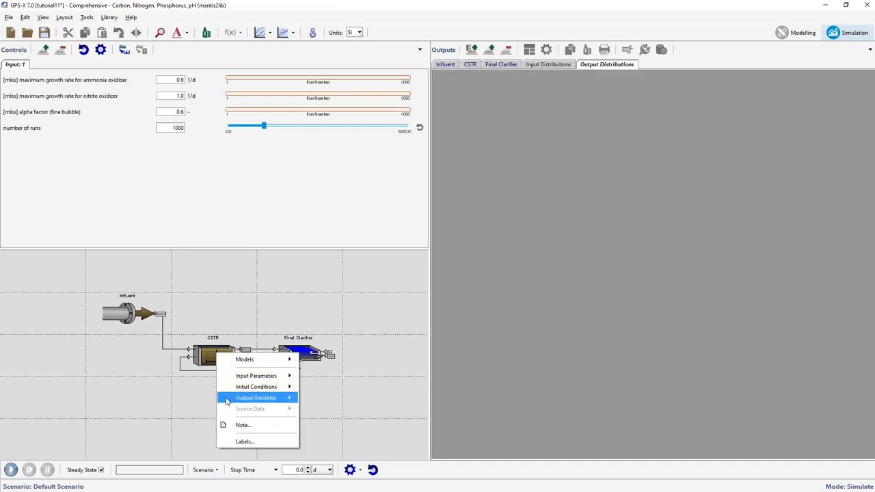
mouse_move(230, 398)
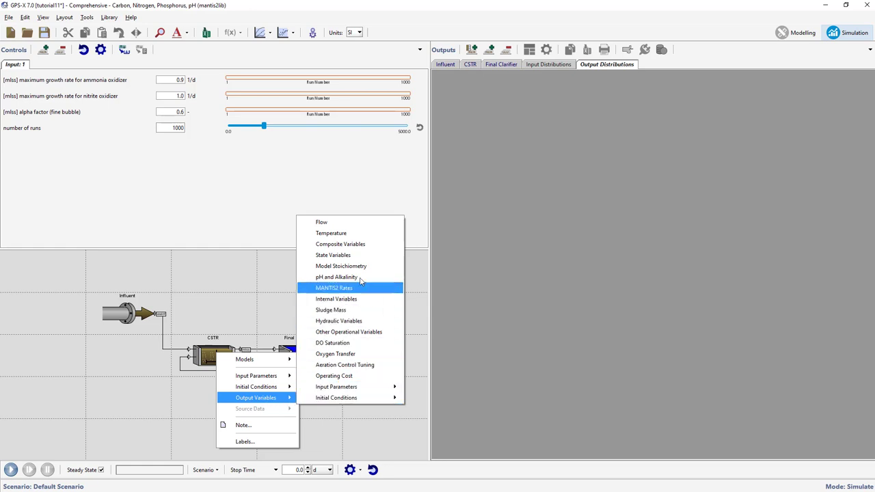
click(365, 255)
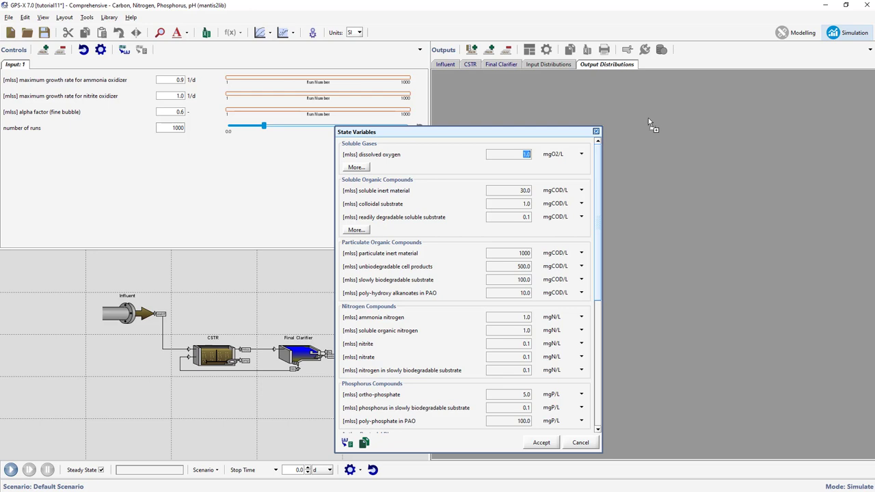
drag(649, 123, 649, 123)
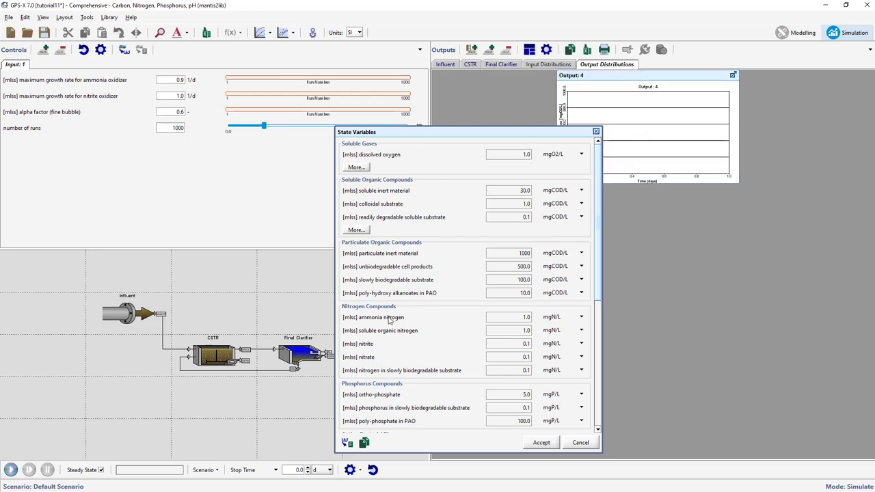
drag(390, 320, 794, 149)
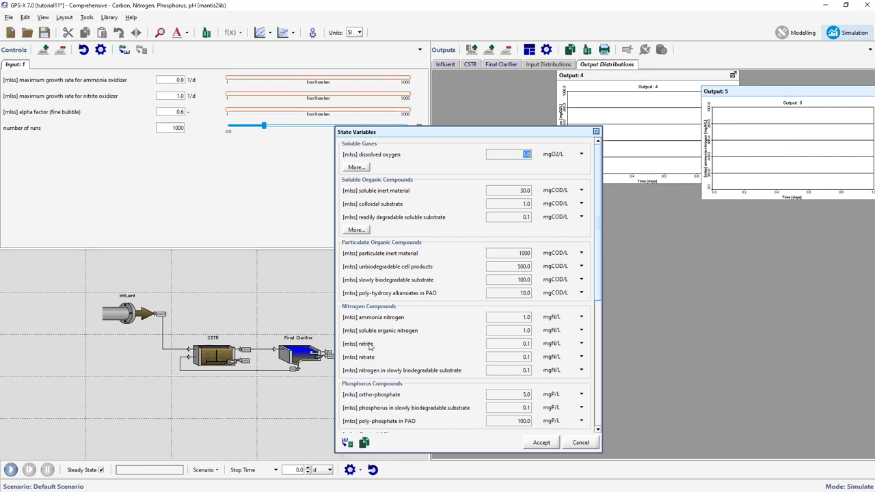
click(369, 345)
drag(641, 230, 640, 230)
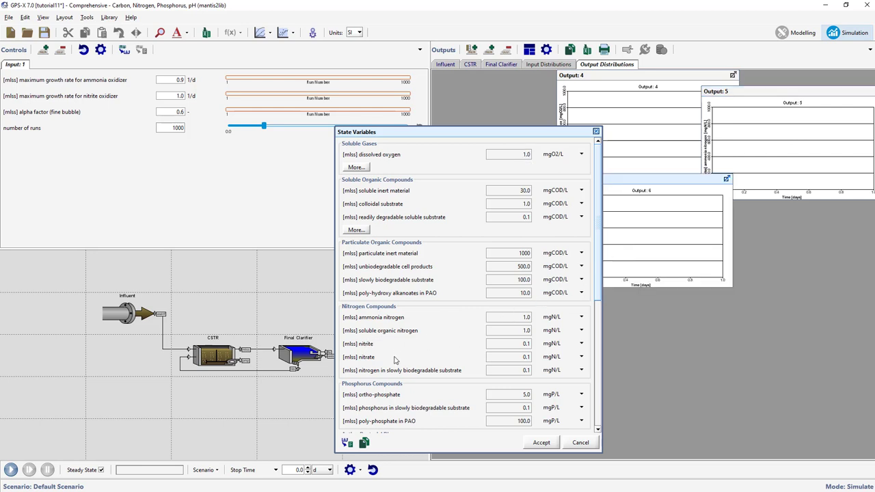
drag(370, 358, 684, 322)
drag(785, 239, 786, 239)
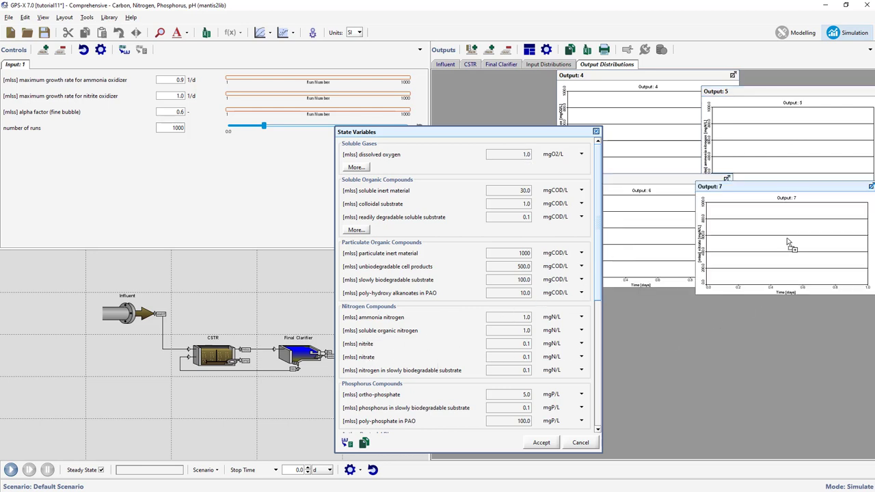
click(542, 443)
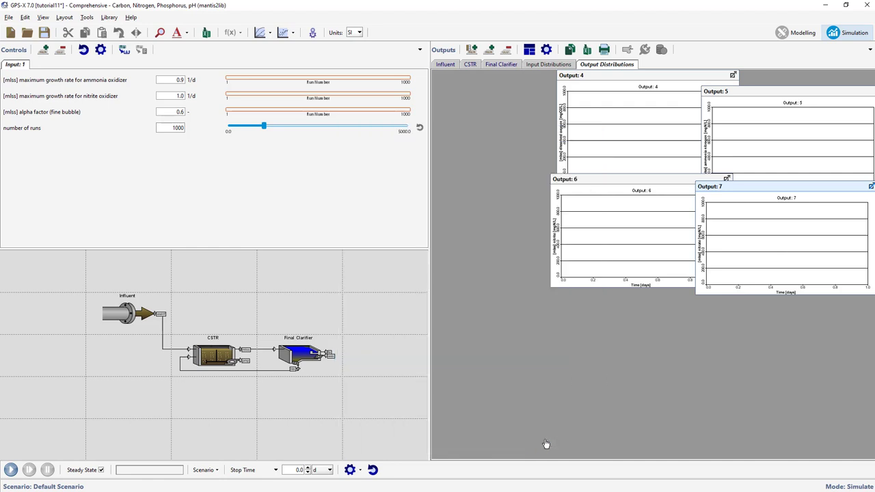
Title Output 4 'Dissolved Oxygen' as a Monte Carlo histogram with autoscaled axes, 20 bins and target 2.
click(607, 140)
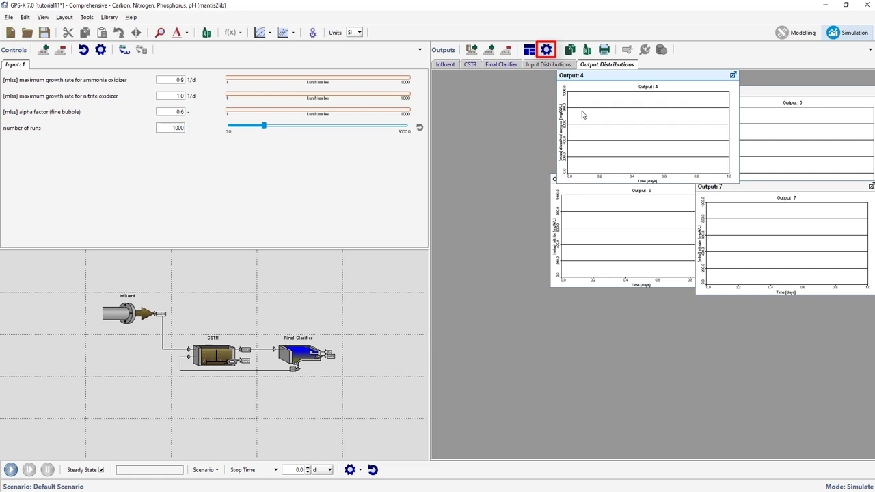
click(546, 49)
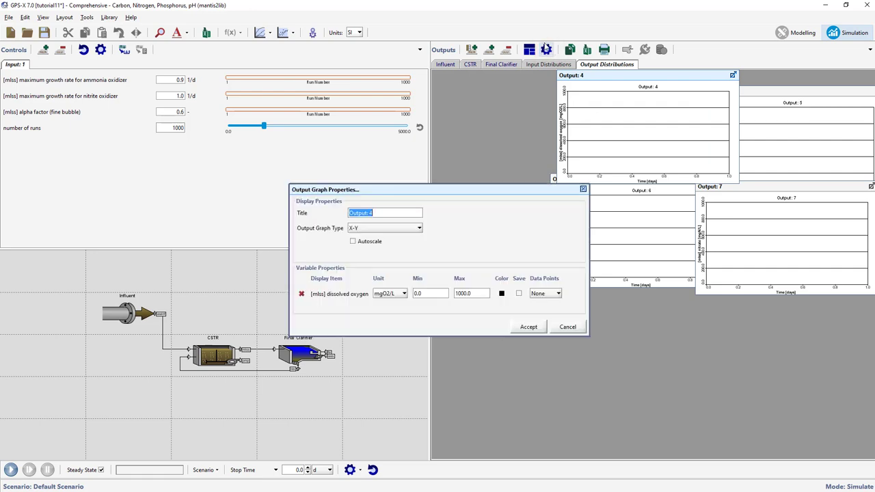
text(Dissolved Oxygen)
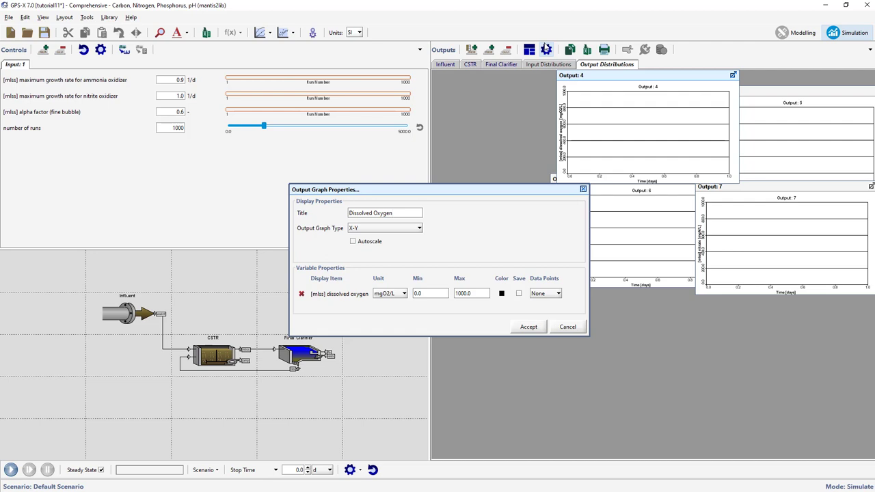
click(418, 228)
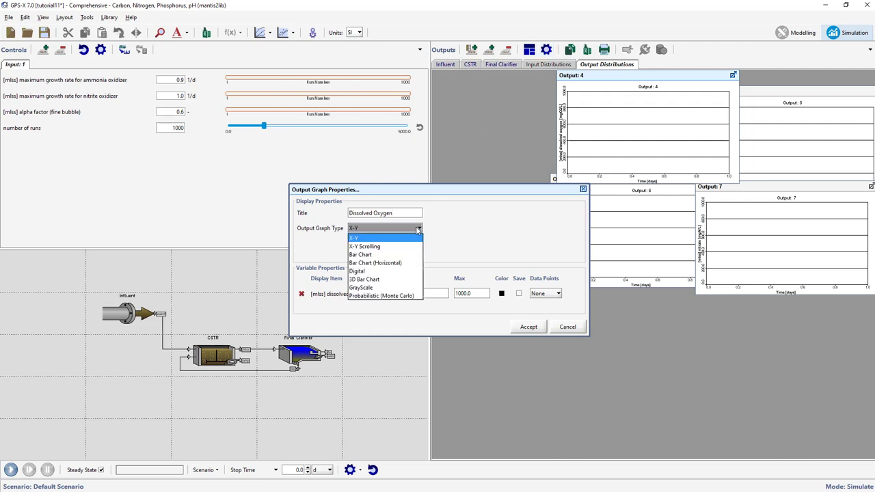
click(396, 295)
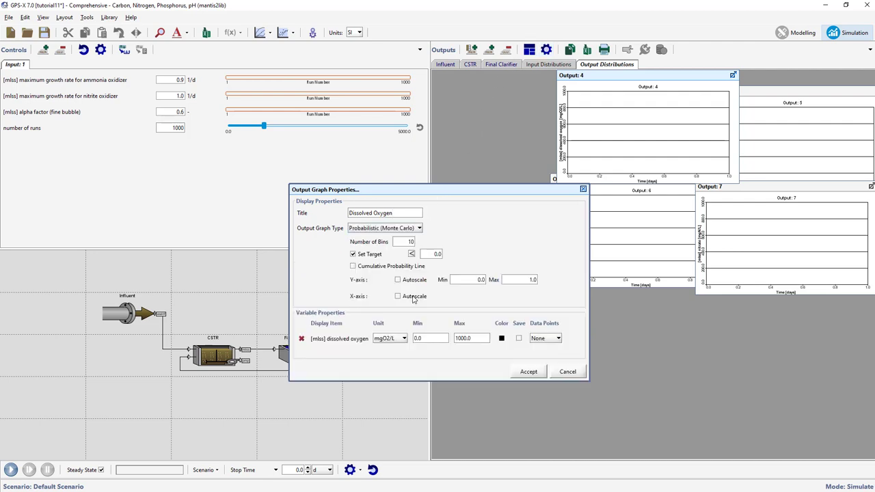
click(397, 279)
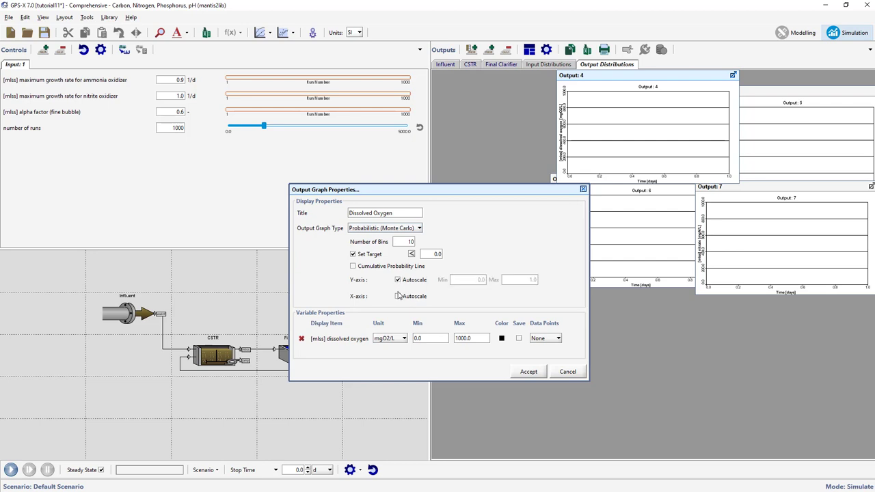
click(398, 296)
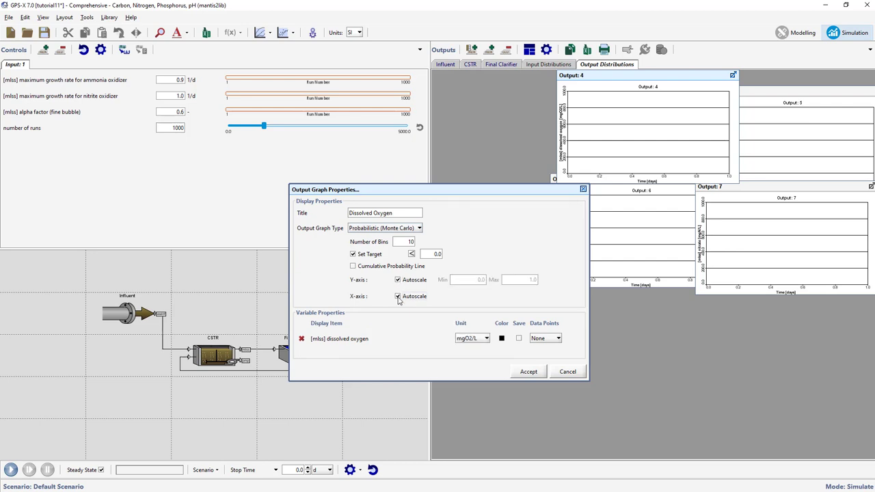
double_click(410, 242)
text(20)
double_click(438, 254)
text(2)
click(519, 371)
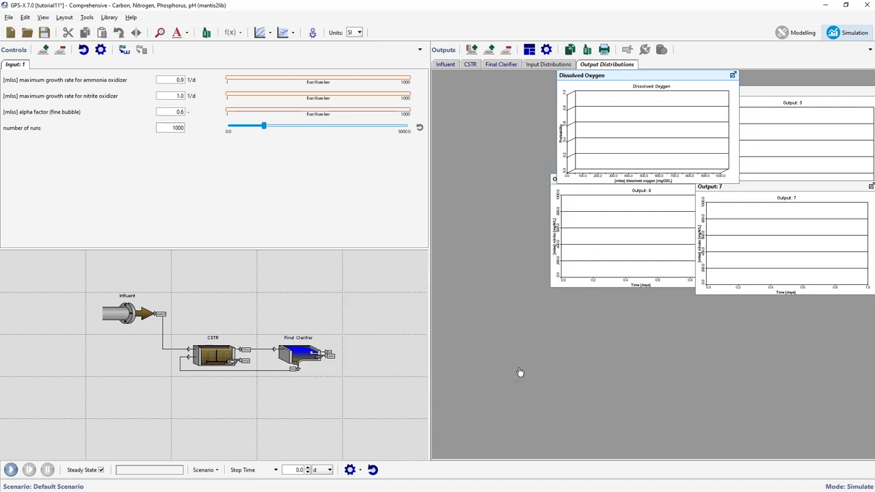
Title Output 5 'Ammonia Nitrogen' as an autoscaled Monte Carlo histogram with 20 bins and target 3.
click(780, 137)
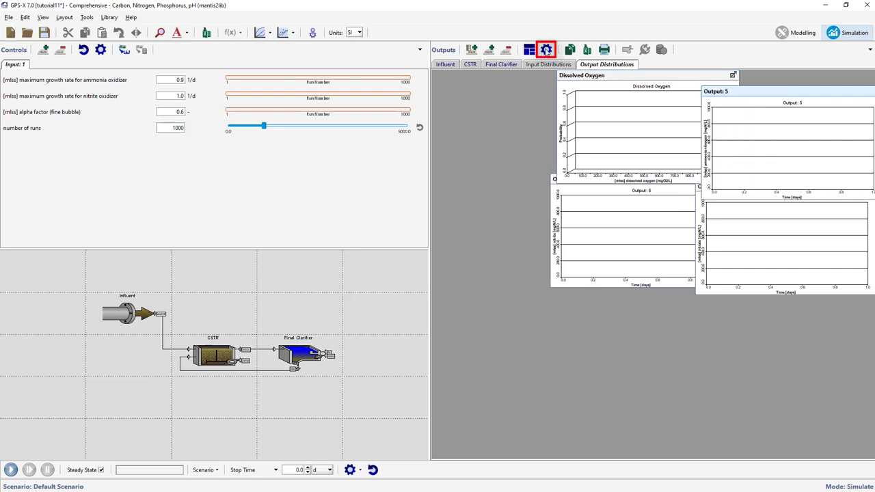
click(545, 50)
text(A)
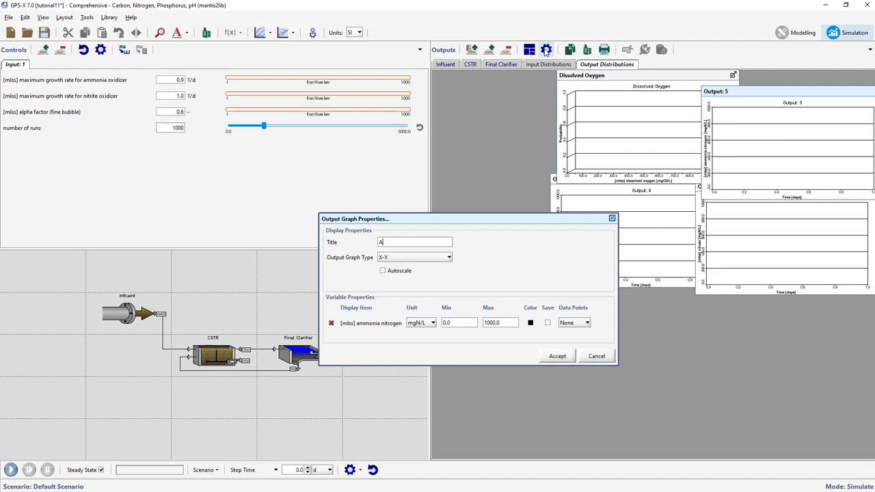
text(mmonia Nitrogen)
click(448, 256)
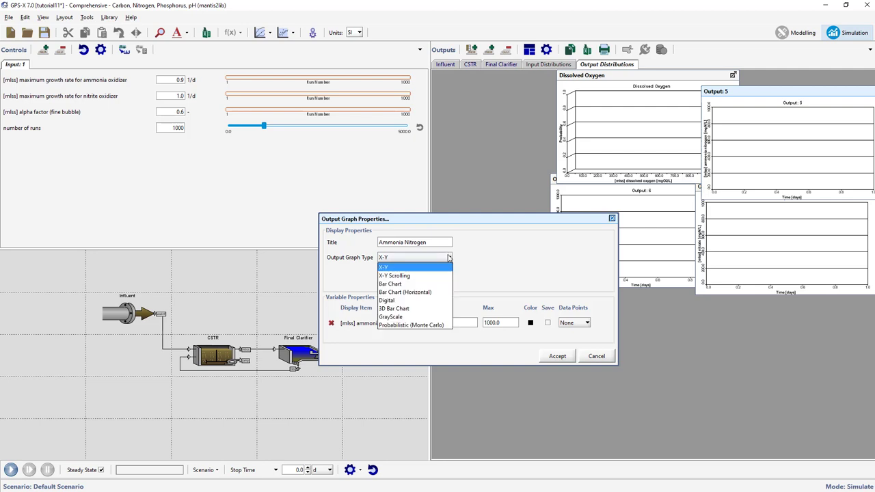
click(444, 326)
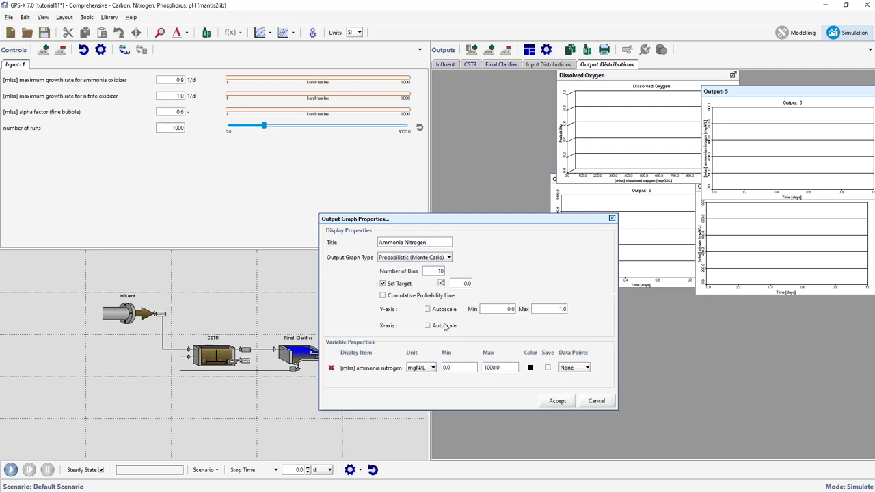
click(427, 308)
click(427, 326)
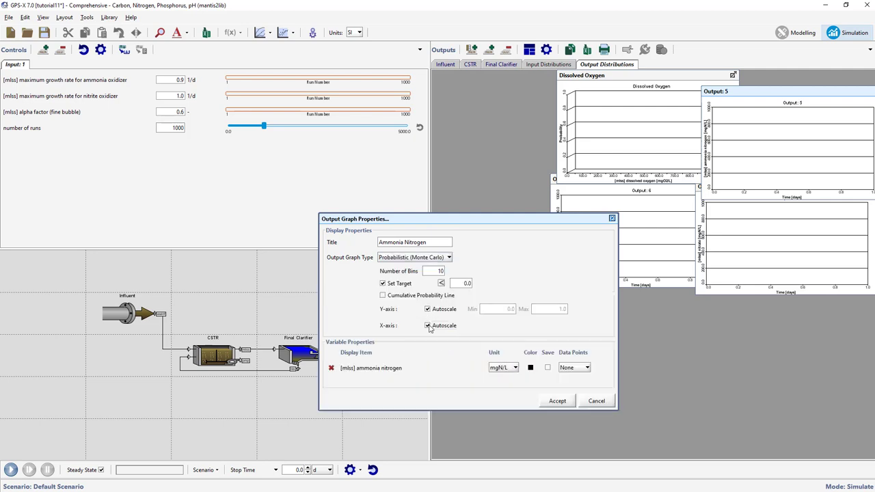
double_click(440, 271)
double_click(468, 283)
click(554, 400)
Title Output 6 'Nitrite' and make it a Monte Carlo histogram with both axes autoscaled.
click(608, 246)
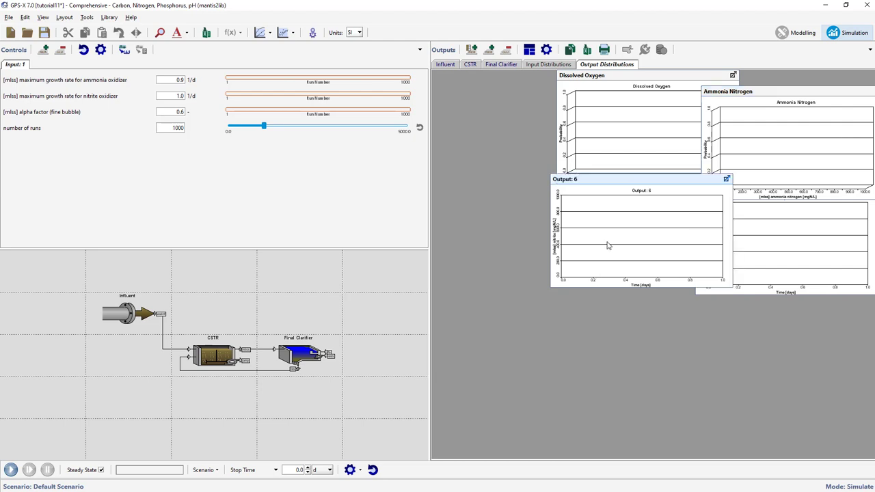
click(547, 50)
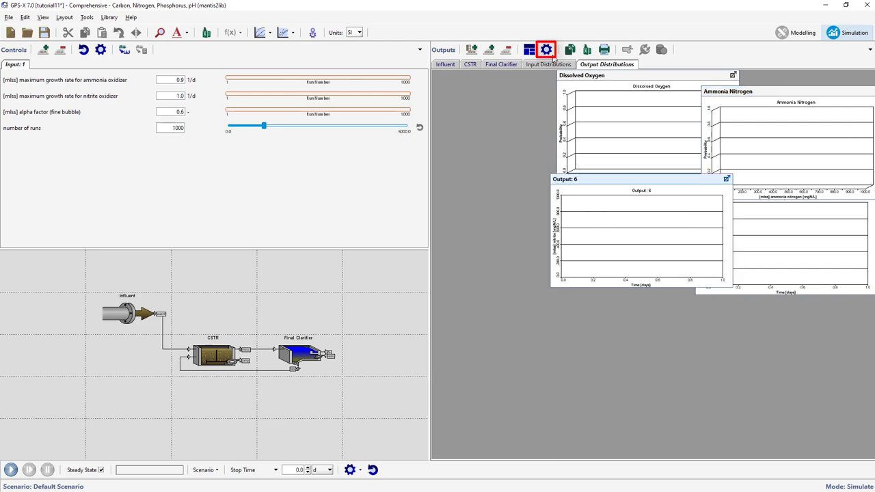
text(Nitrite)
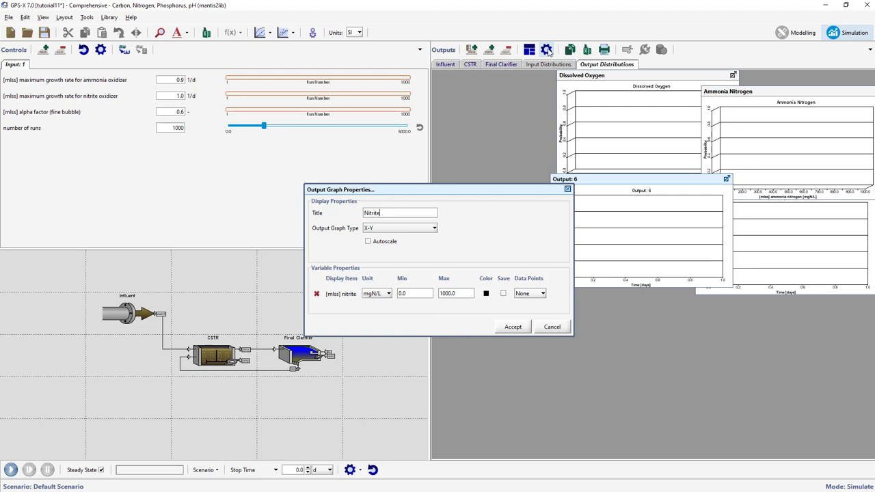
click(435, 227)
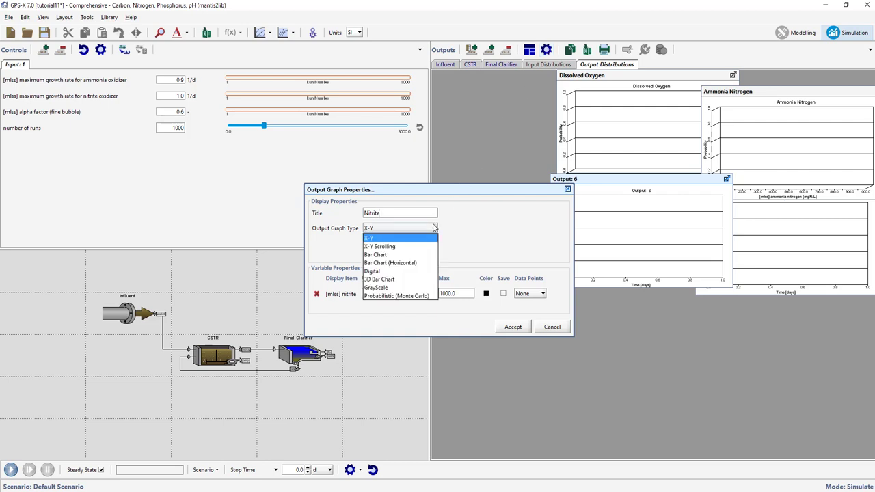
click(425, 295)
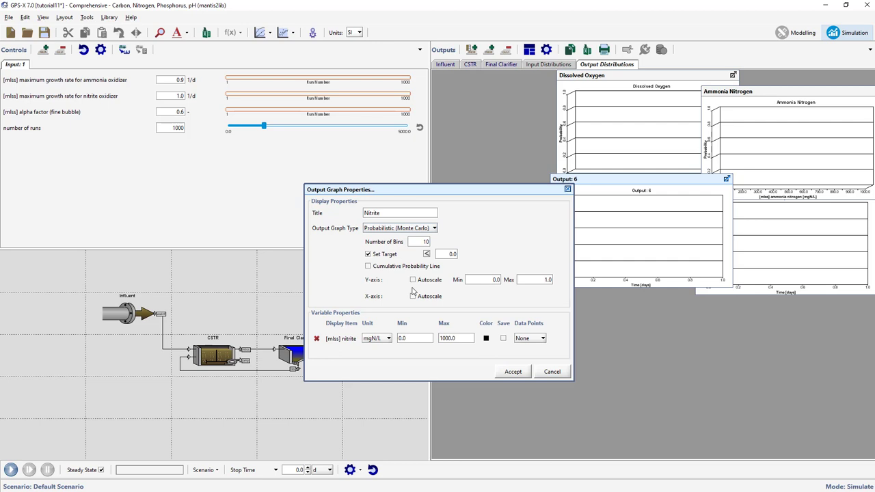
click(413, 280)
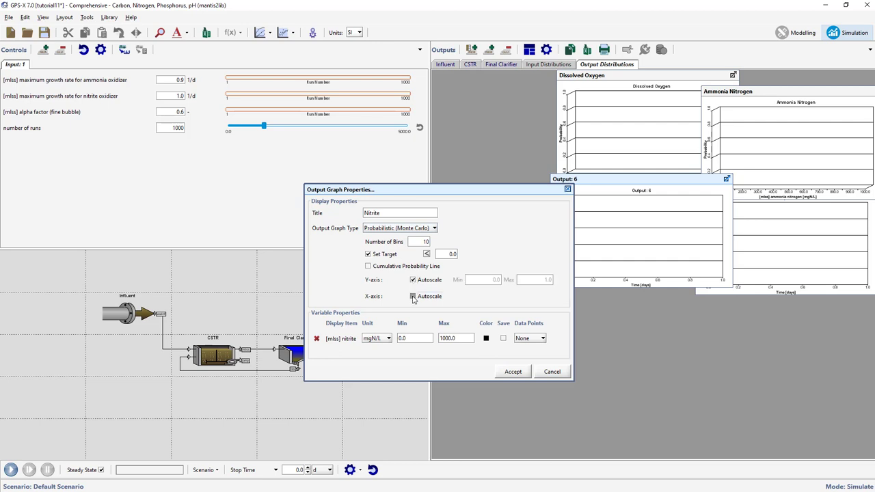
click(413, 296)
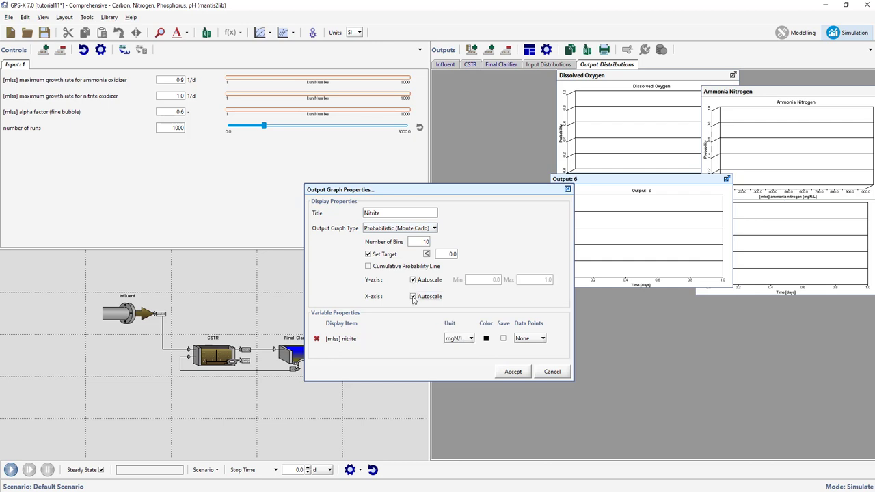
click(512, 371)
Title Output 7 'Nitrate' and make it a Monte Carlo histogram with both axes autoscaled.
click(762, 256)
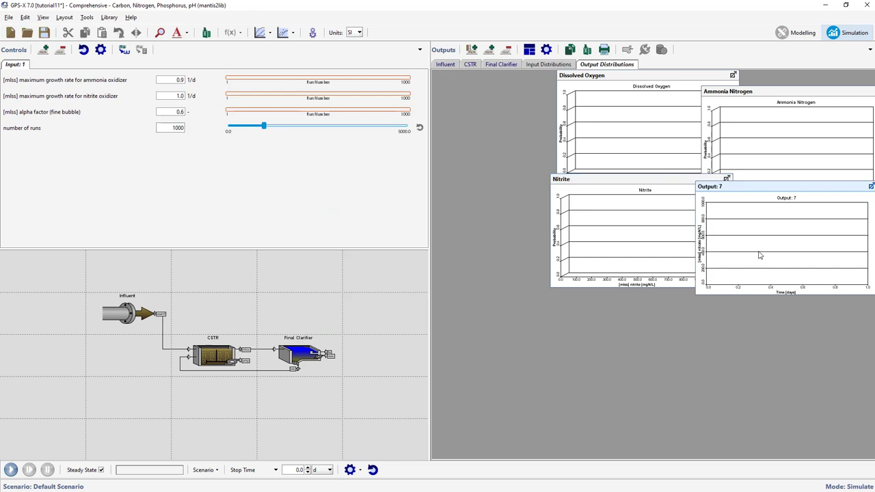
click(552, 51)
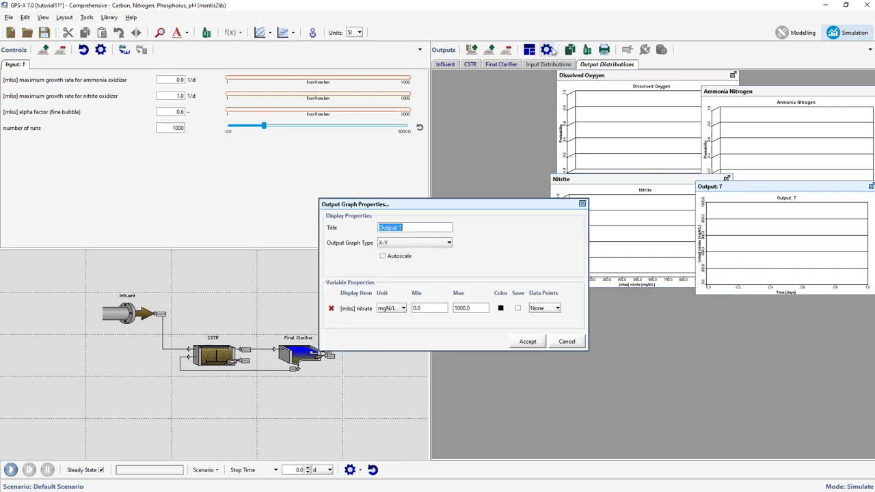
text(Nitrate)
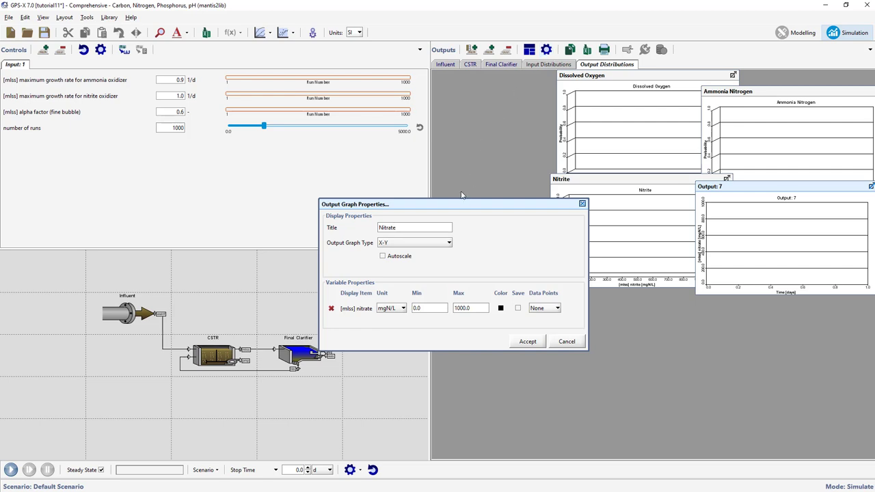
click(448, 243)
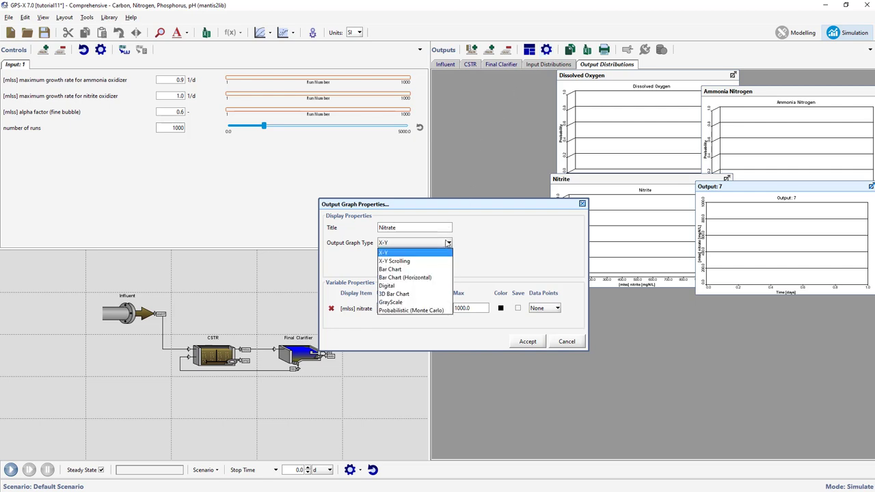
click(440, 311)
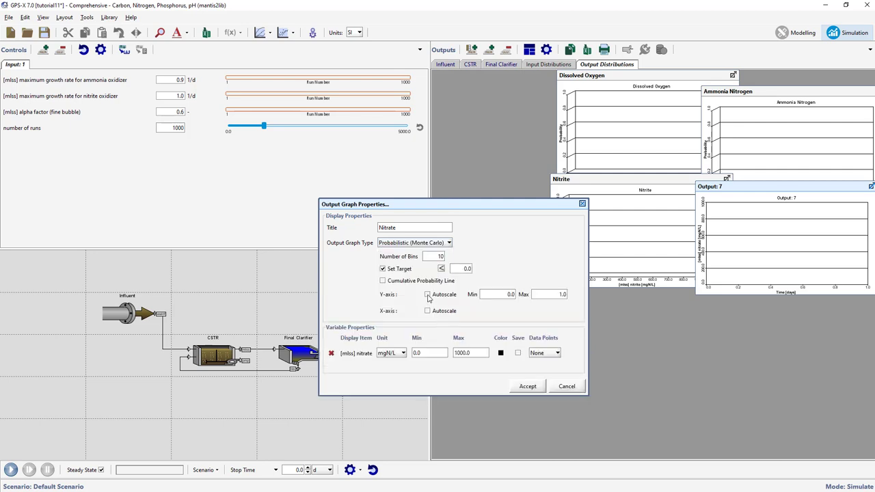
click(428, 295)
click(428, 311)
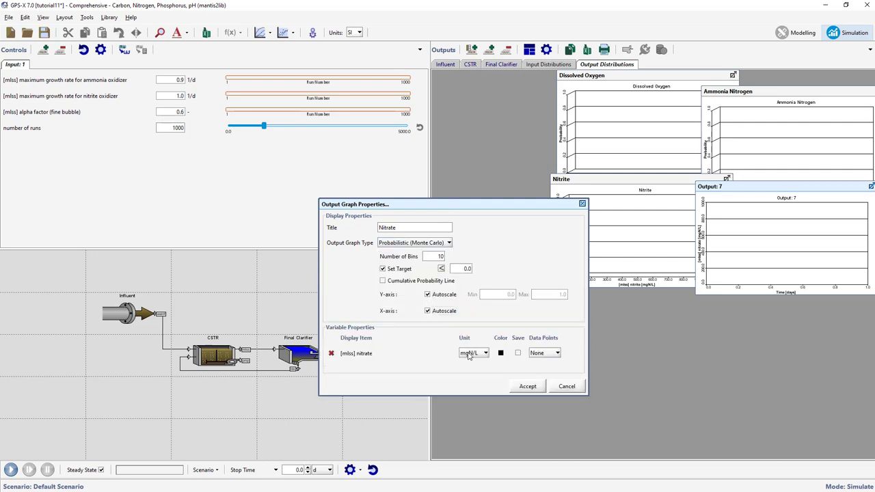
click(524, 387)
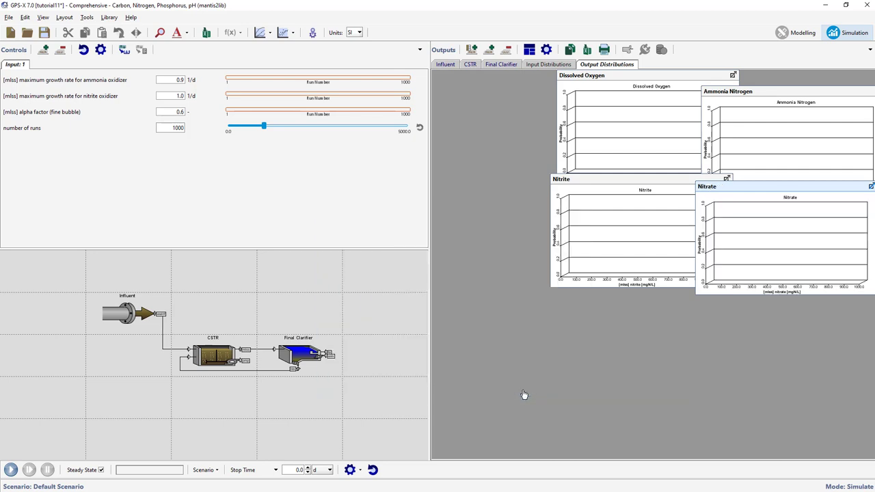
Tile the output graphs, save the model, switch to Monte Carlo analysis, and show Input Distributions.
click(529, 50)
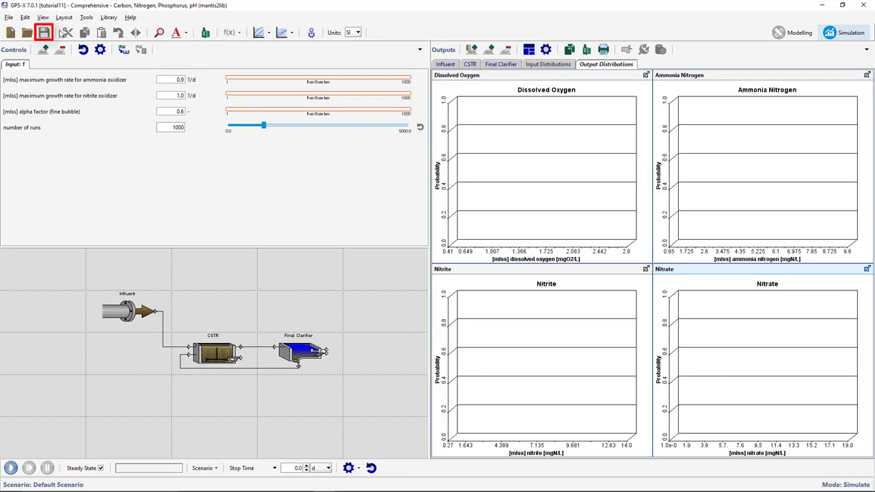
click(45, 34)
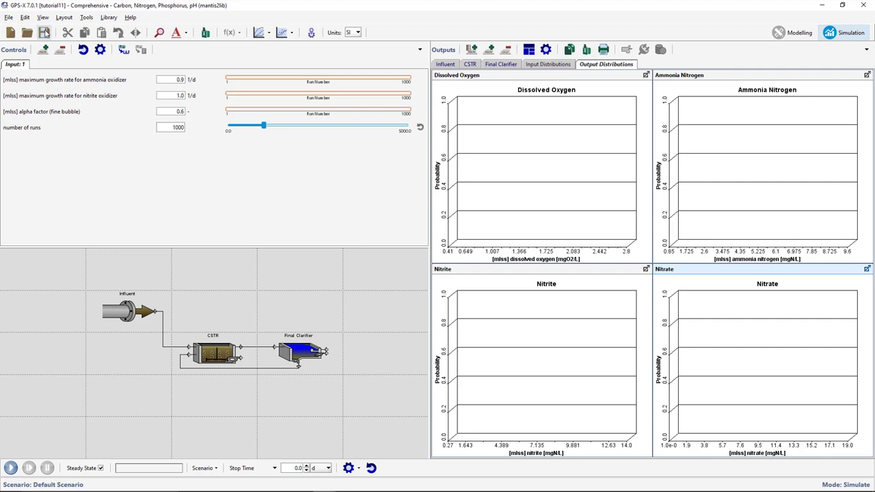
click(268, 35)
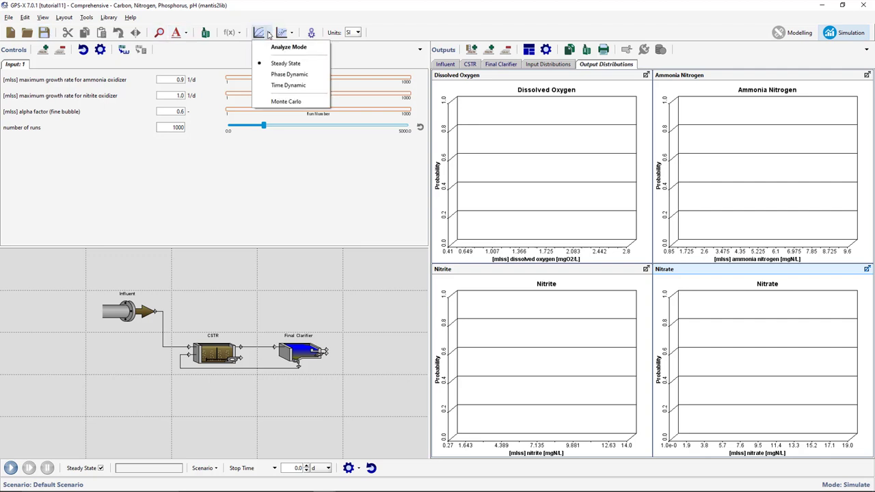
click(268, 102)
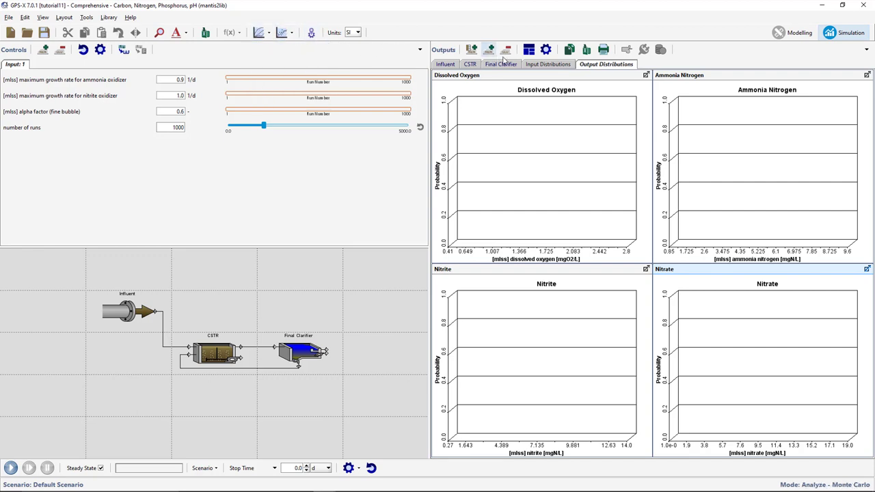
click(549, 65)
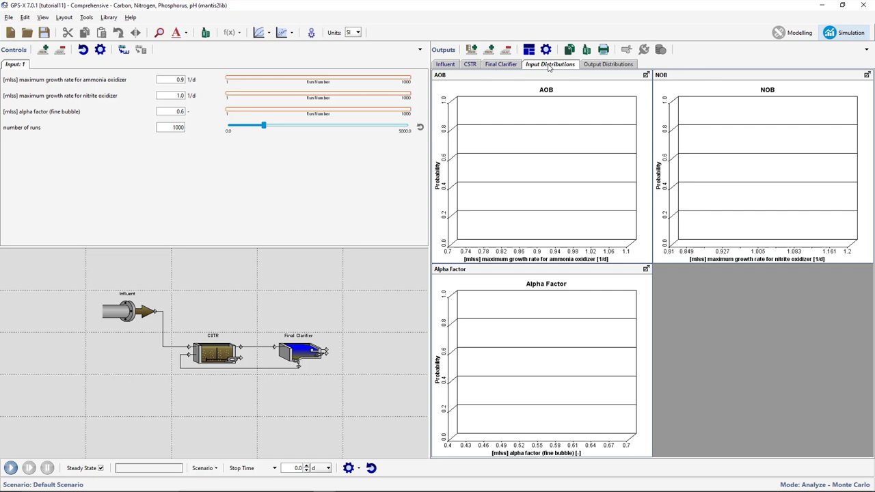
Start the 1000-run Monte Carlo analysis and let it run to 100%.
click(11, 468)
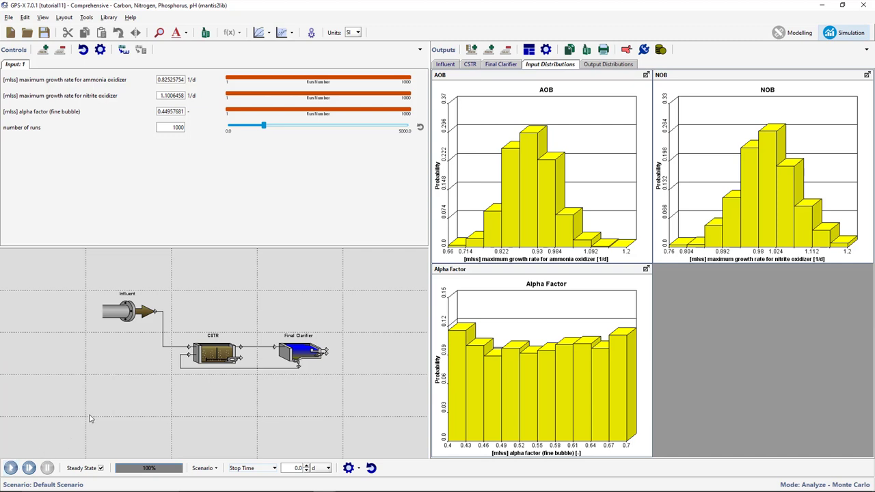
Display the filled DO, ammonia, nitrite and nitrate histograms on the Output Distributions page.
click(613, 66)
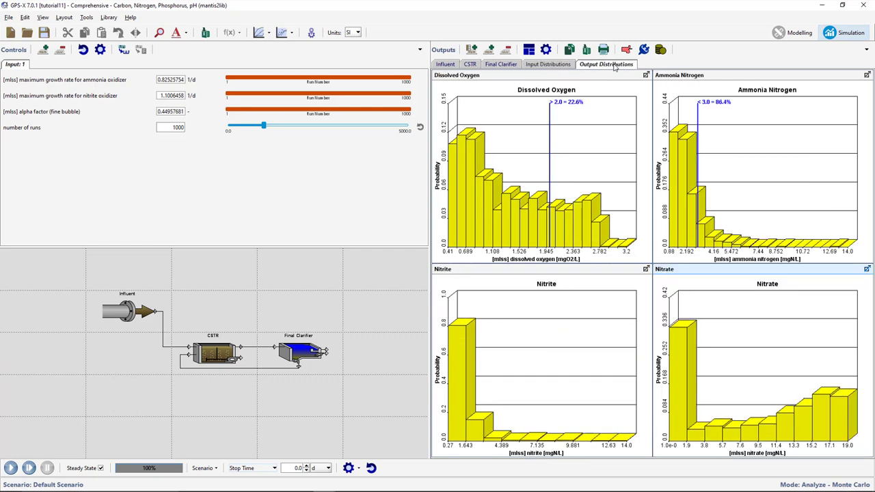